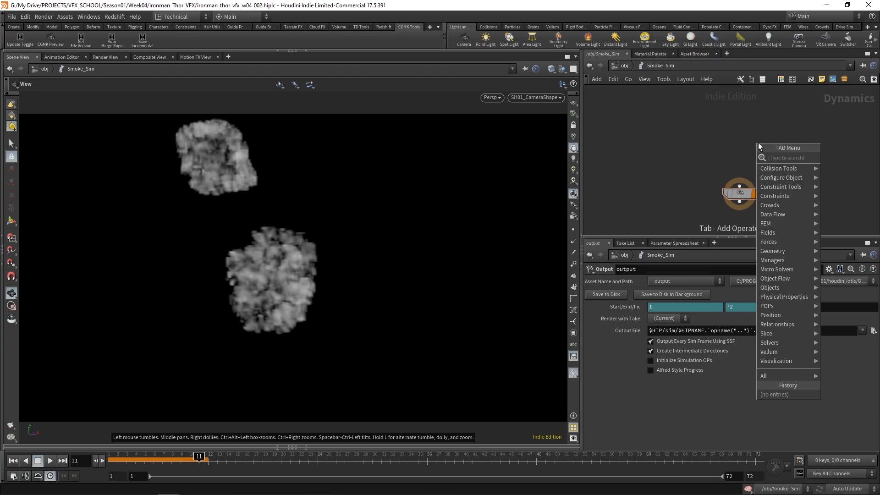
Step: Add a Pyro Solver node above the output node and wire it into the output
text(pyro)
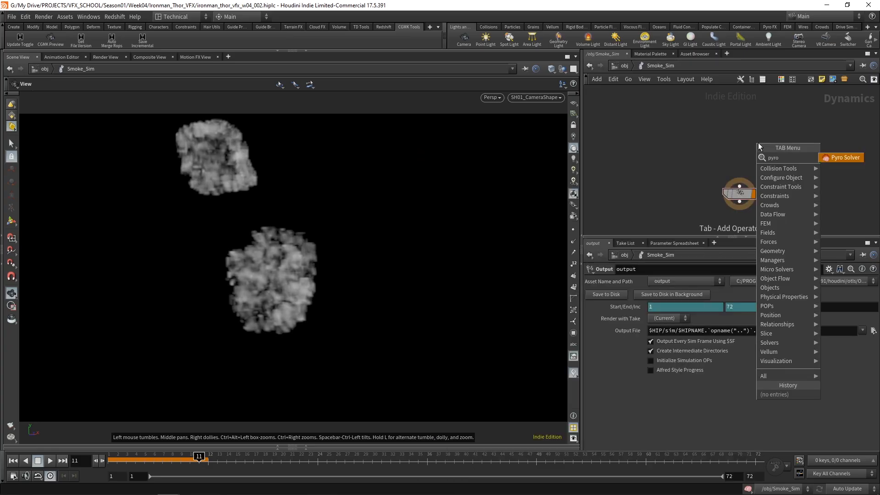
key(Return)
click(741, 142)
click(739, 137)
click(739, 180)
Step: Add a Smoke Object node above the pyro solver in the network
key(Tab)
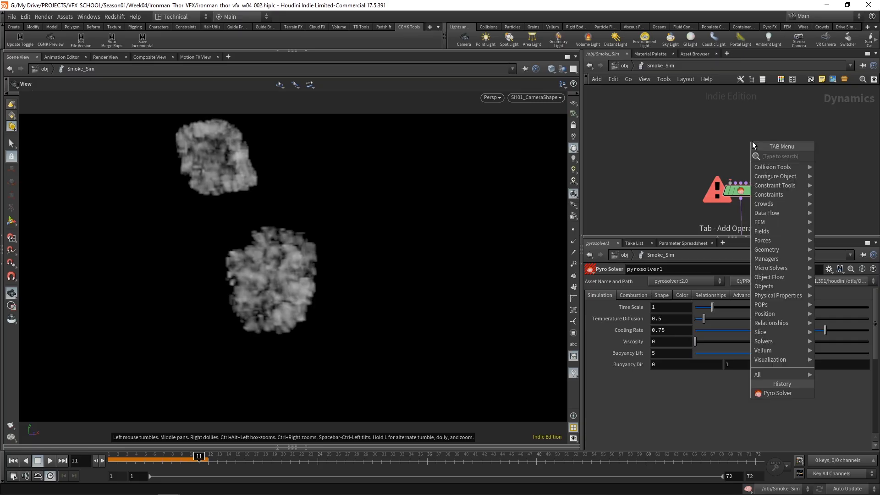
text(smoke)
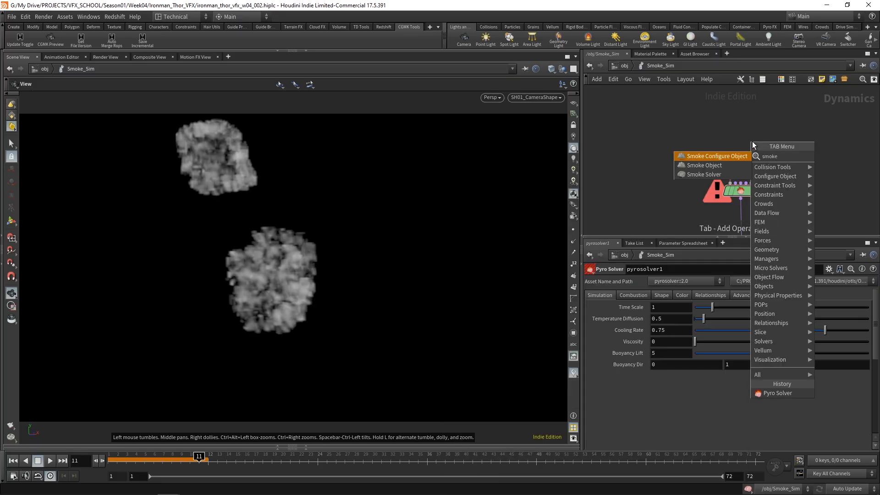
click(727, 165)
click(683, 122)
click(838, 140)
key(Tab)
text(v)
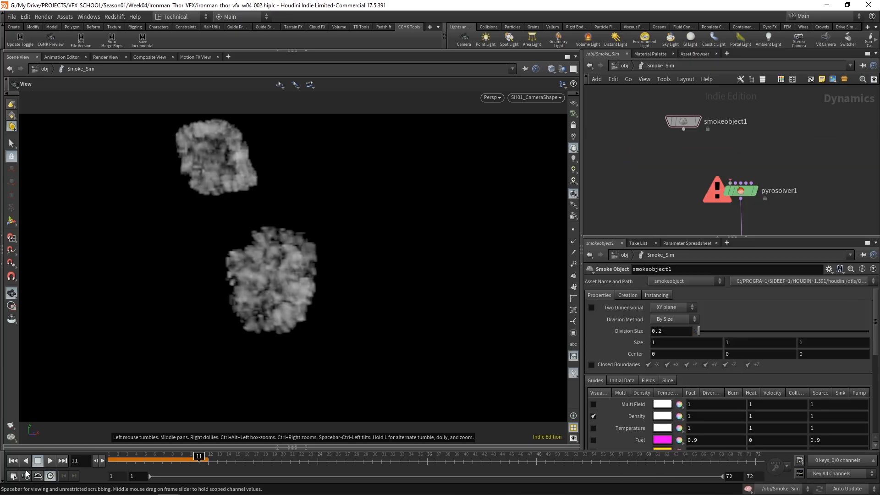
Step: Return the timeline to frame 1 and add a Volume Source node beside the smoke object
click(13, 461)
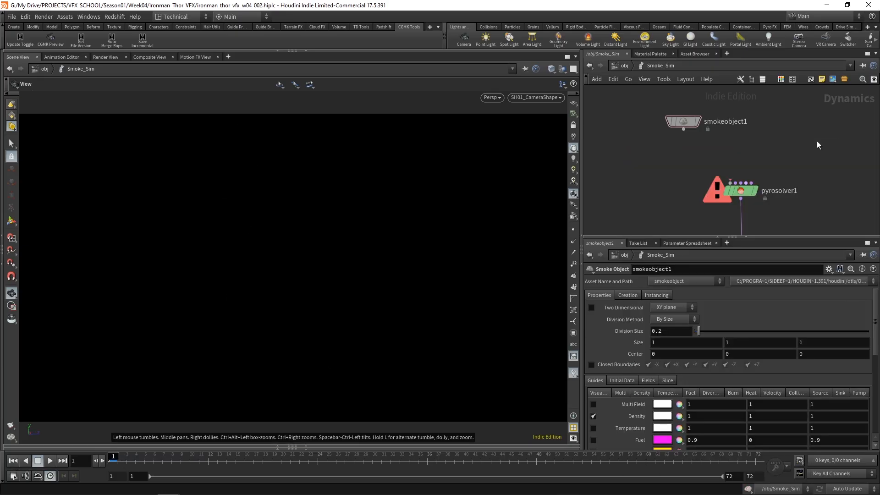
middle_drag(806, 108, 791, 122)
key(Tab)
text(col)
key(BackSpace)
key(BackSpace)
key(BackSpace)
text(vol)
click(773, 135)
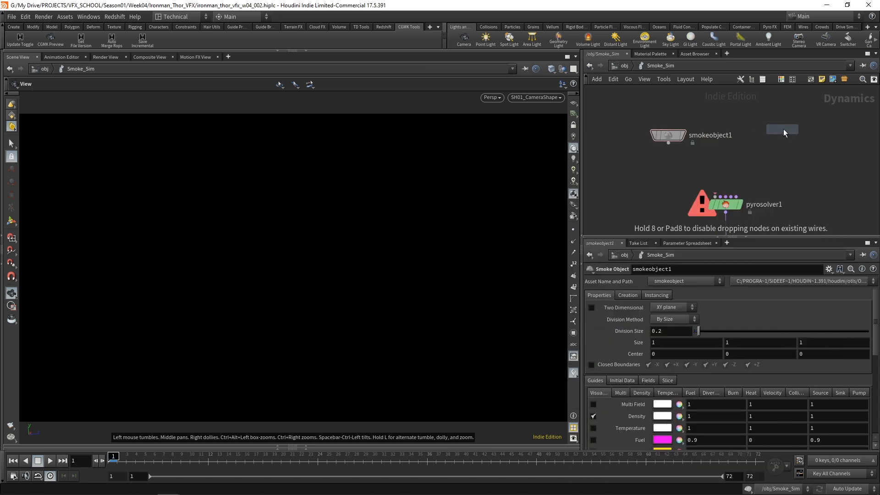
click(782, 131)
Step: Wire the volume source into the pyro solver's last input and the smoke object into its first input
click(784, 137)
click(736, 196)
click(668, 143)
click(716, 196)
key(h)
middle_drag(776, 183, 768, 137)
middle_drag(802, 177, 804, 172)
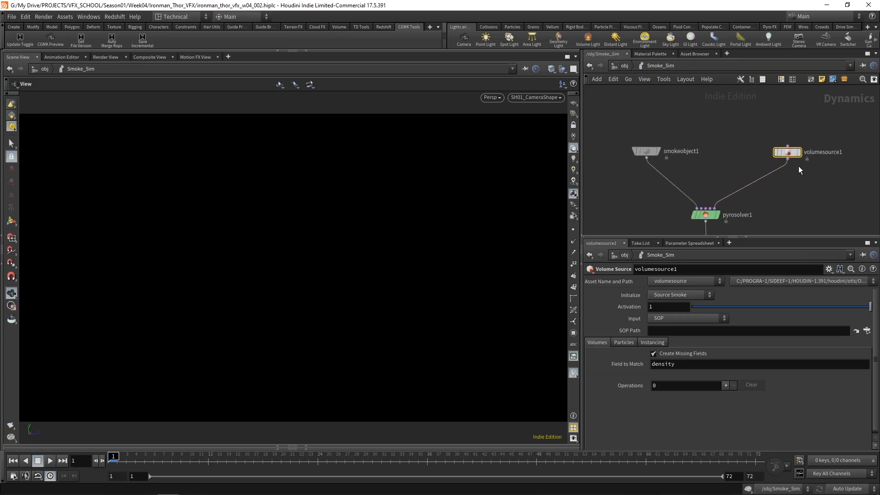
Step: Point the volume source's SOP Path to /obj/Smoke_Source/OUT_Smoke_Source
click(855, 330)
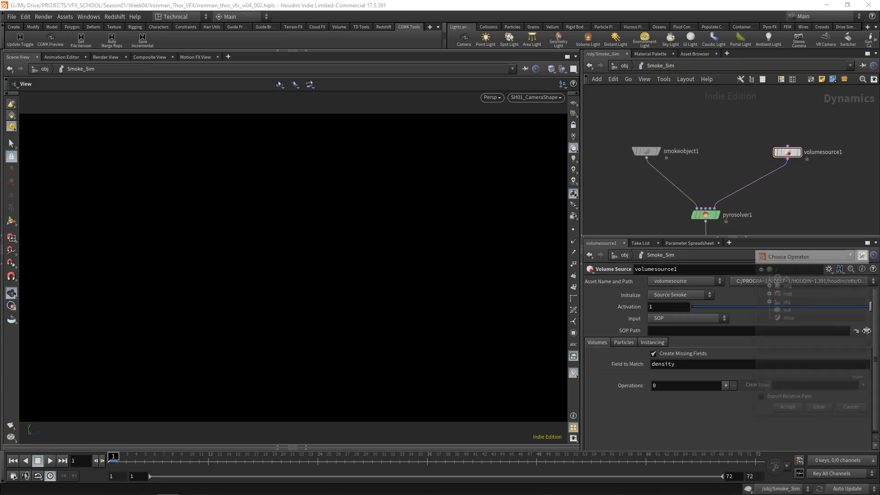
click(769, 301)
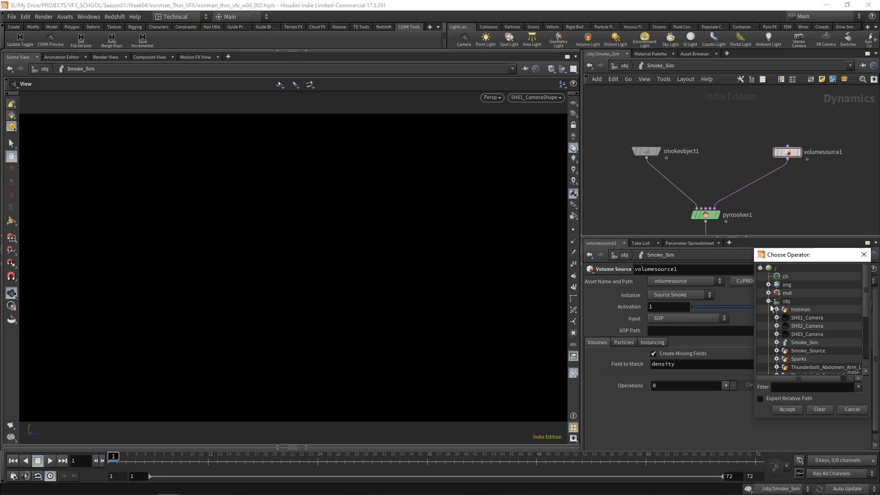
click(777, 351)
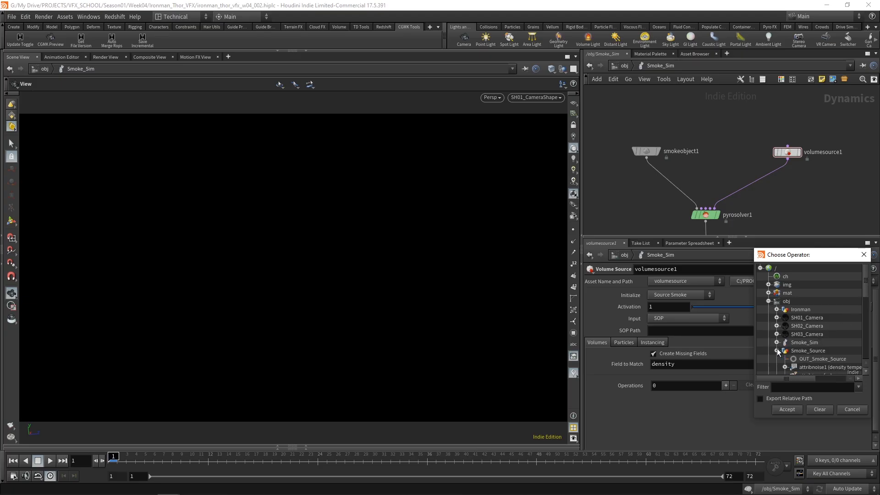
double_click(804, 359)
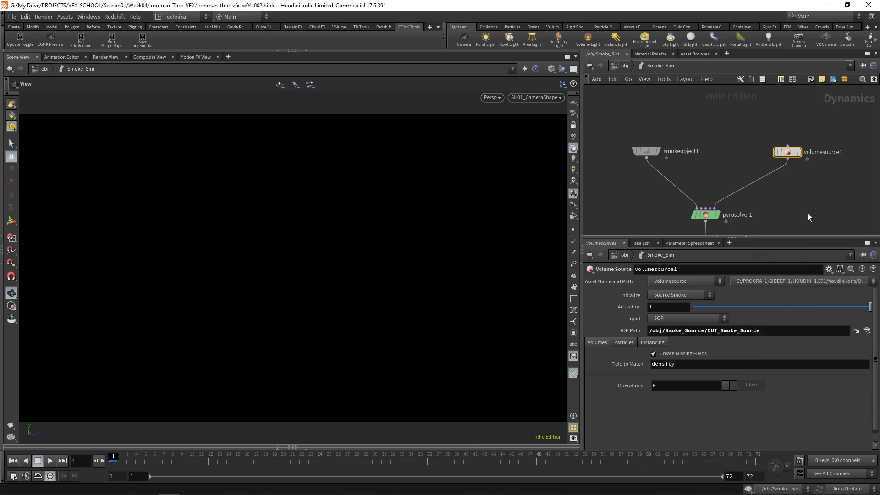
Step: Initialize the volume source with the Source Smoke preset and review the density operation it sets up
click(669, 295)
click(668, 314)
click(675, 295)
click(677, 304)
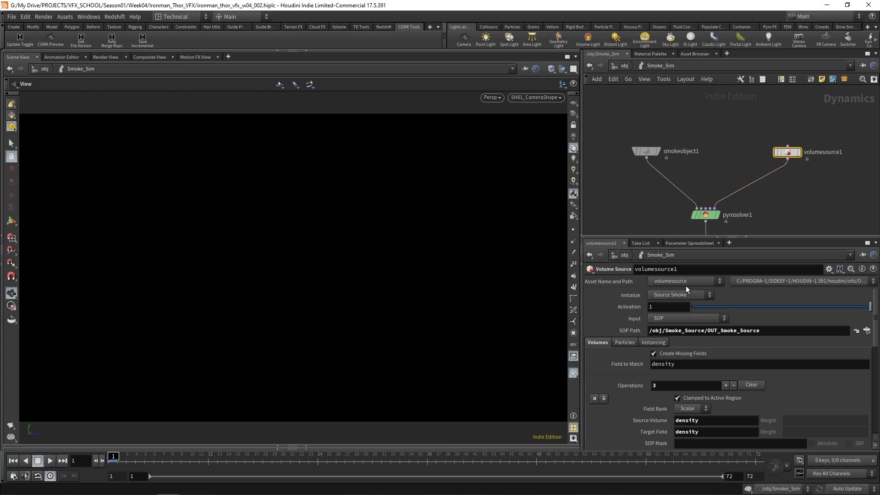
mouse_move(876, 310)
mouse_down()
mouse_move(879, 400)
mouse_move(879, 320)
mouse_up()
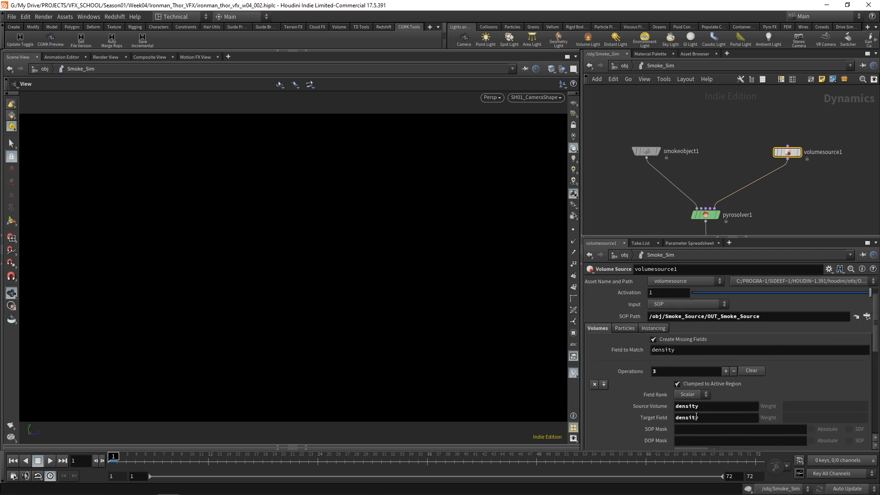
mouse_move(875, 315)
mouse_down()
mouse_move(876, 381)
mouse_move(875, 324)
mouse_up()
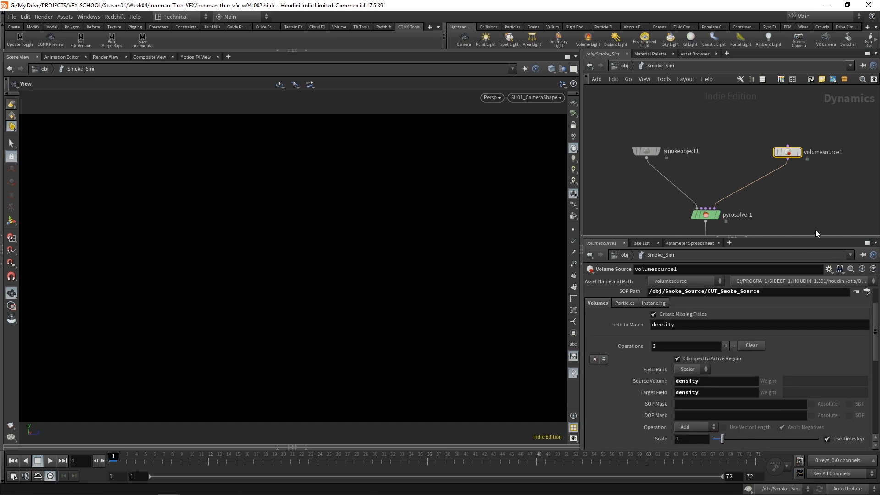
Step: Spread the volume source and smoke object nodes farther apart in the network
drag(789, 153, 798, 138)
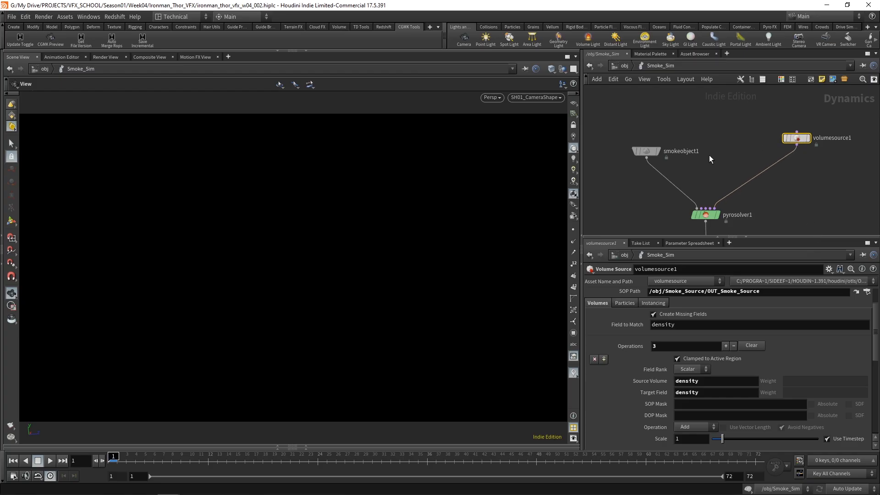
middle_drag(709, 156, 755, 150)
drag(693, 148, 686, 150)
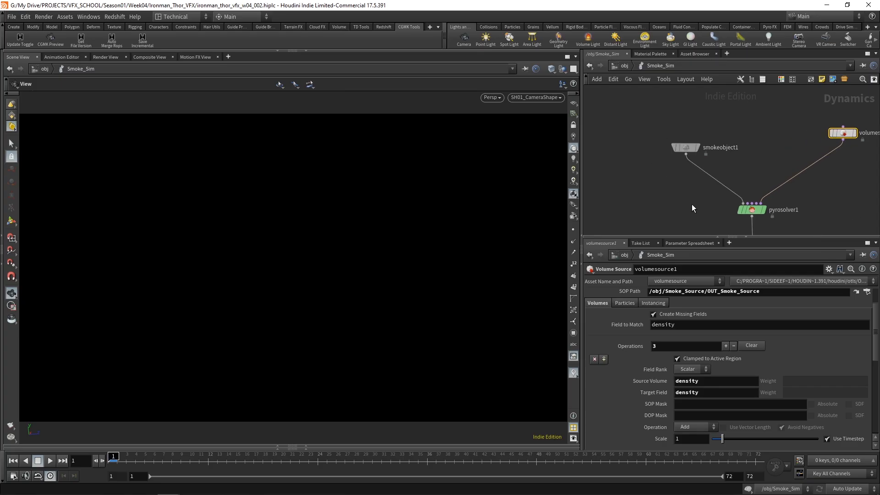
middle_drag(681, 201, 684, 178)
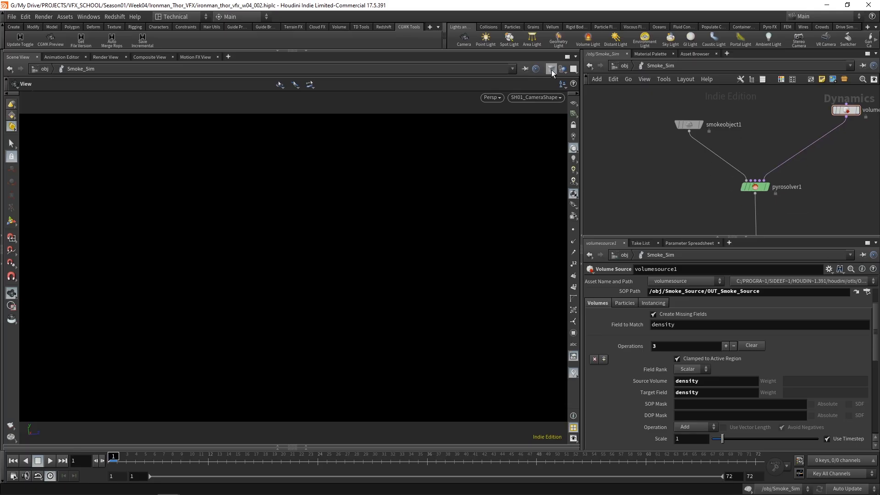
Step: Go up to the object level and frame the whole Iron Man character together with the smoke container box
click(626, 68)
middle_drag(615, 112, 729, 141)
right_drag(359, 221, 340, 293)
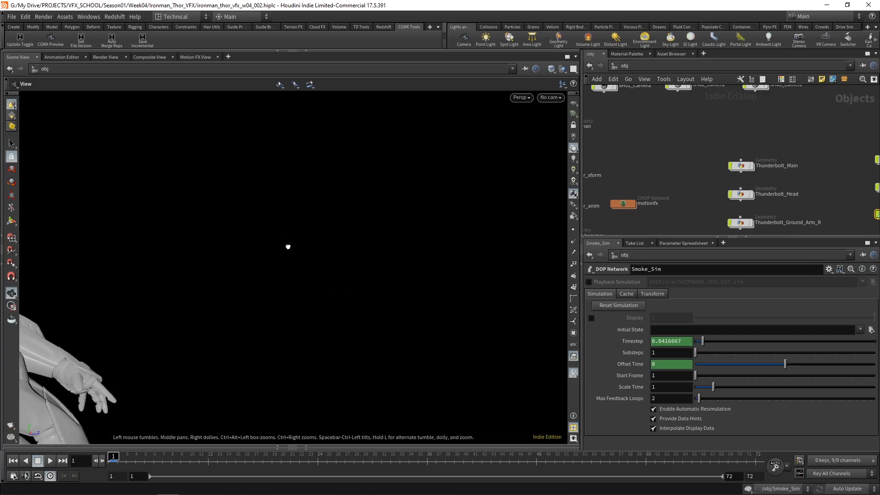
right_drag(288, 239, 232, 330)
drag(232, 330, 411, 330)
key(g)
right_drag(411, 330, 377, 342)
middle_drag(374, 303, 344, 374)
middle_drag(449, 280, 423, 261)
scroll(770, 142, down, 3)
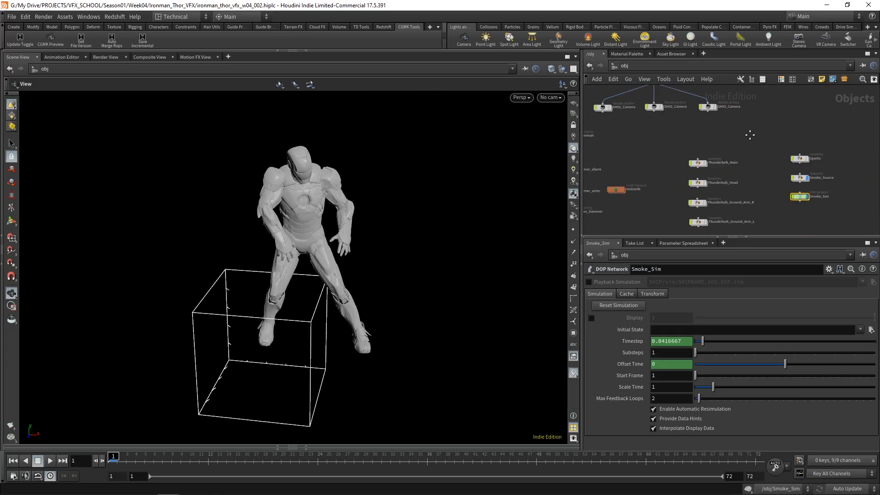
Step: Reopen the Smoke_Sim network and inspect the container box against the character and the smoke source
double_click(737, 171)
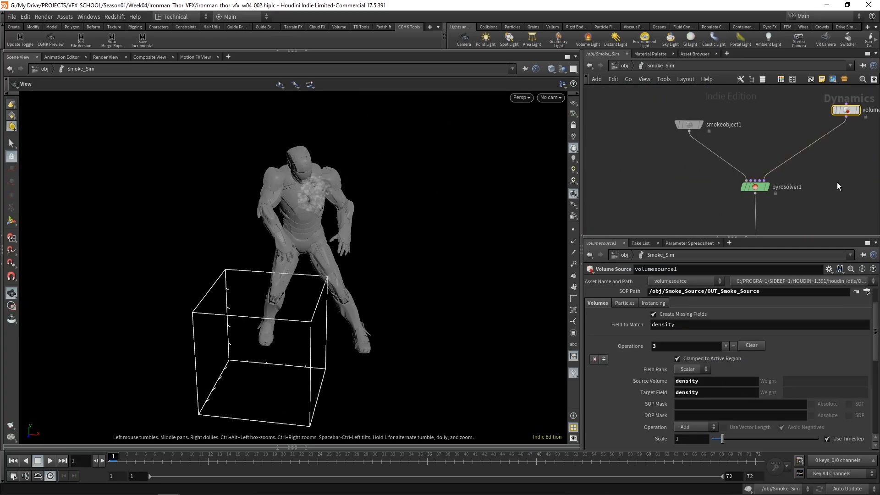
click(556, 68)
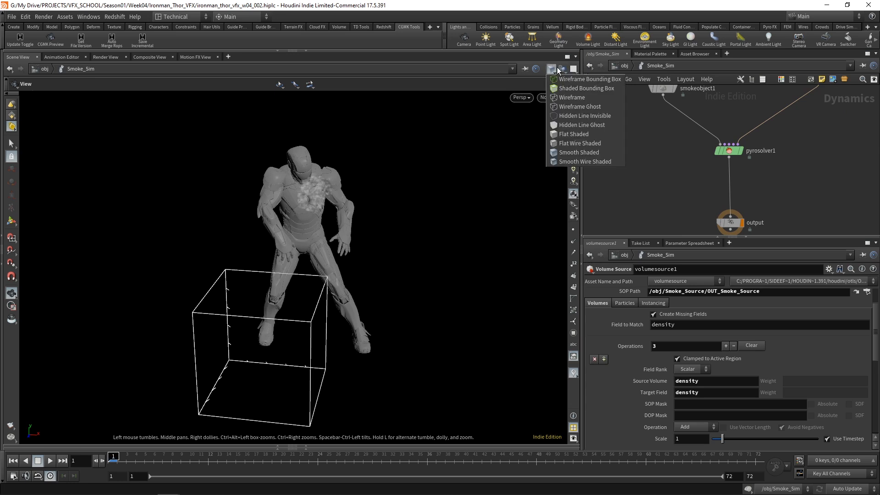
click(602, 84)
drag(308, 218, 311, 174)
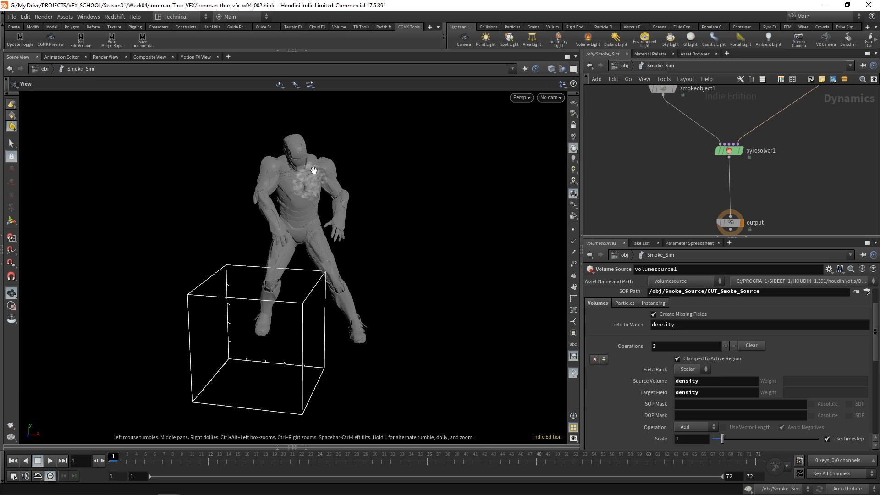
middle_drag(826, 193, 817, 232)
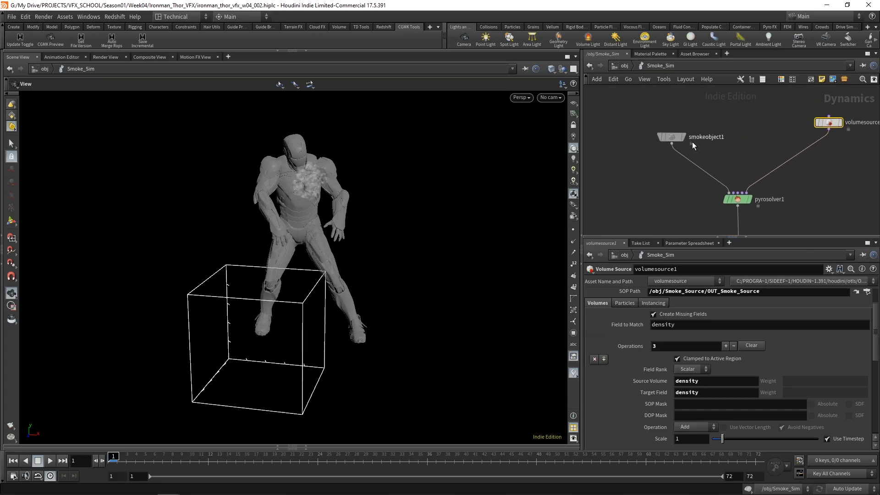
Step: Set the smoke object's container size to 1.5, 1.2, 1.2
click(672, 137)
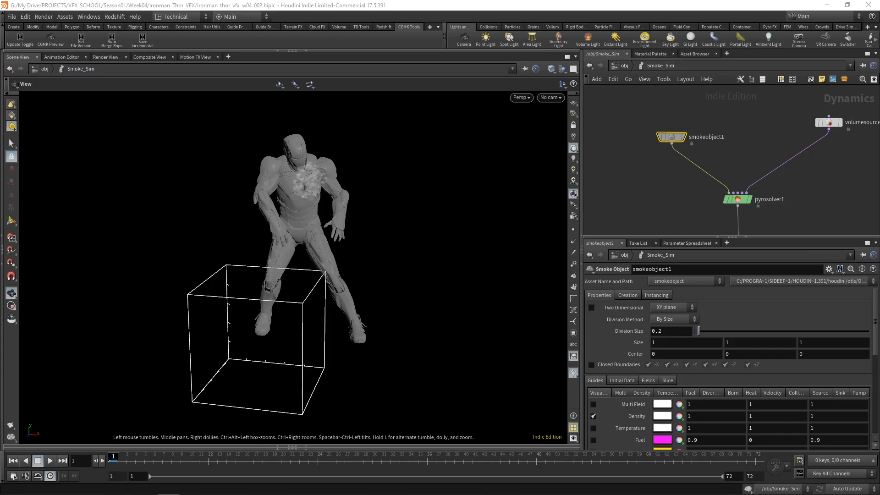
click(669, 341)
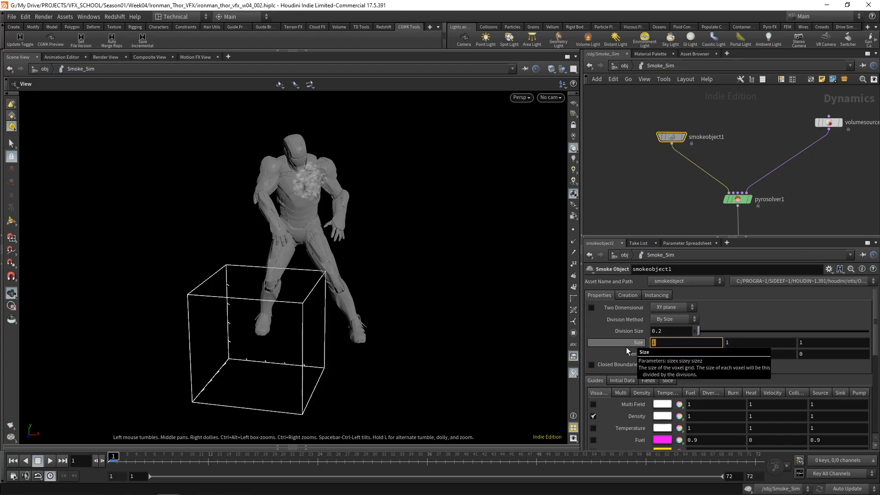
text(1.5)
key(Tab)
text(1.2)
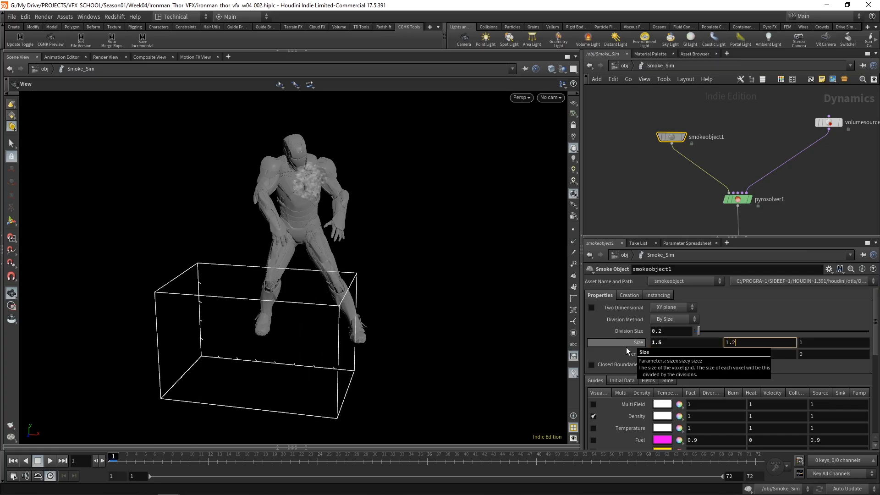
key(Tab)
key(Tab)
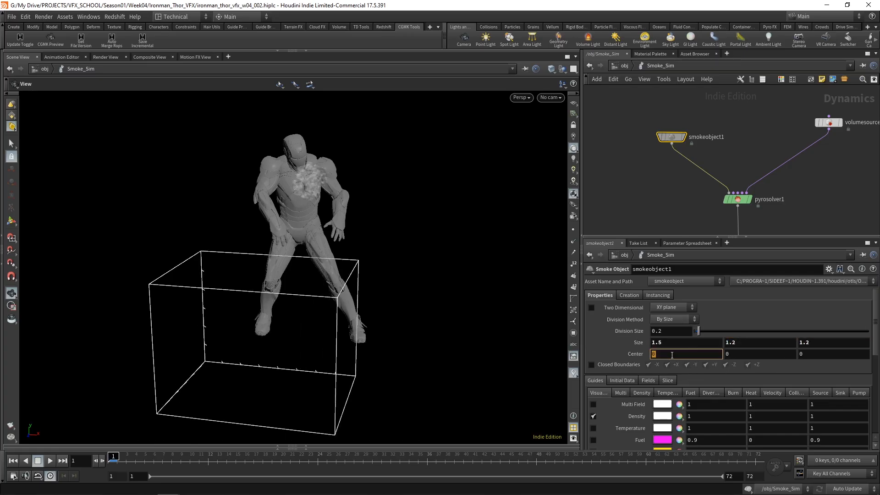
Step: Set the smoke object's center to -0.12, 1.5, -0.17 and check the container around the character
text(-0.12)
key(Tab)
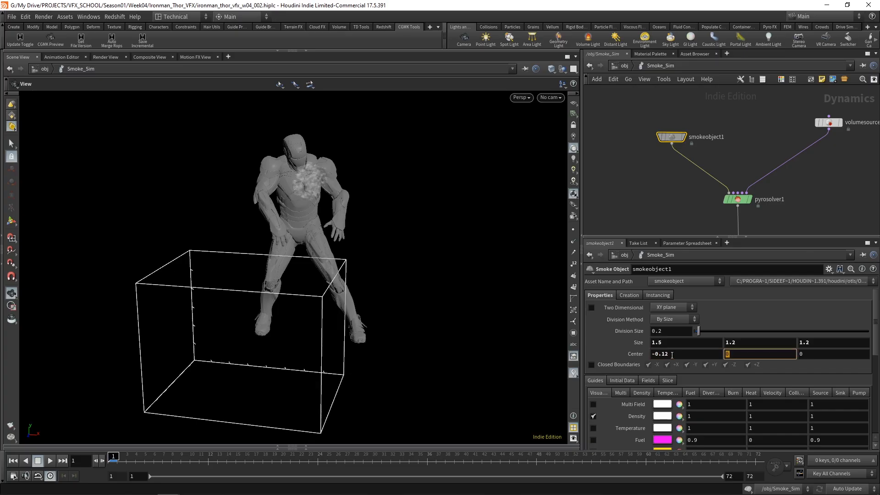
text(1.5)
key(Tab)
text(-0.17)
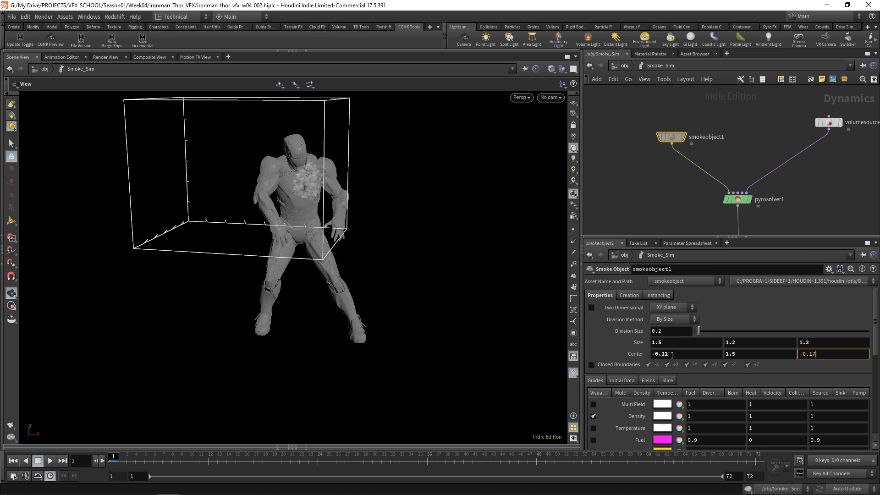
key(Return)
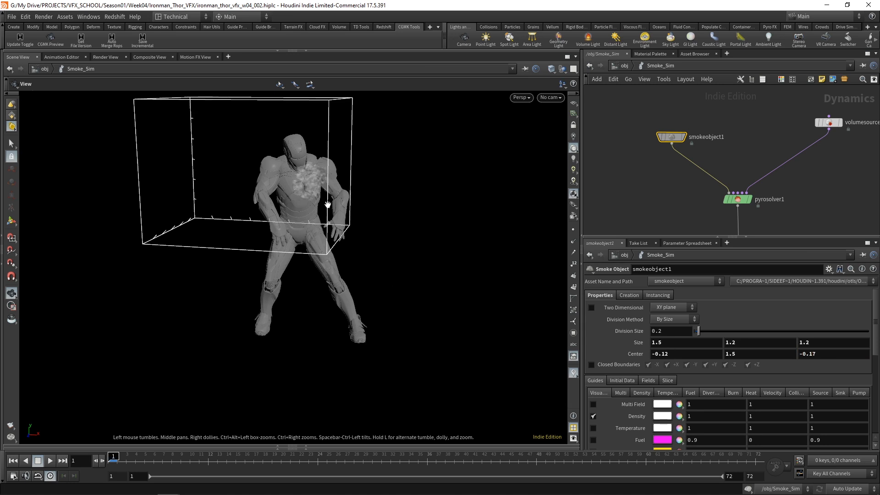
drag(271, 235, 354, 268)
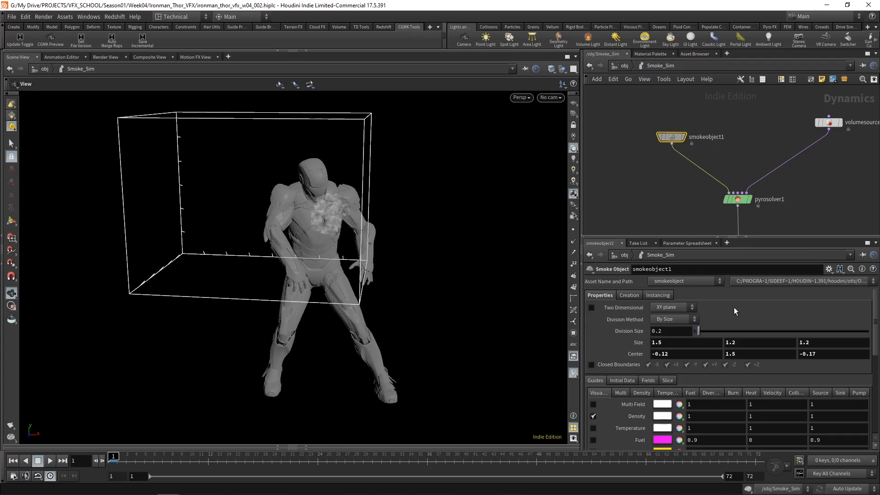
Step: Set the pyro solver's Time Scale to 1.5
middle_drag(765, 207, 754, 164)
click(728, 156)
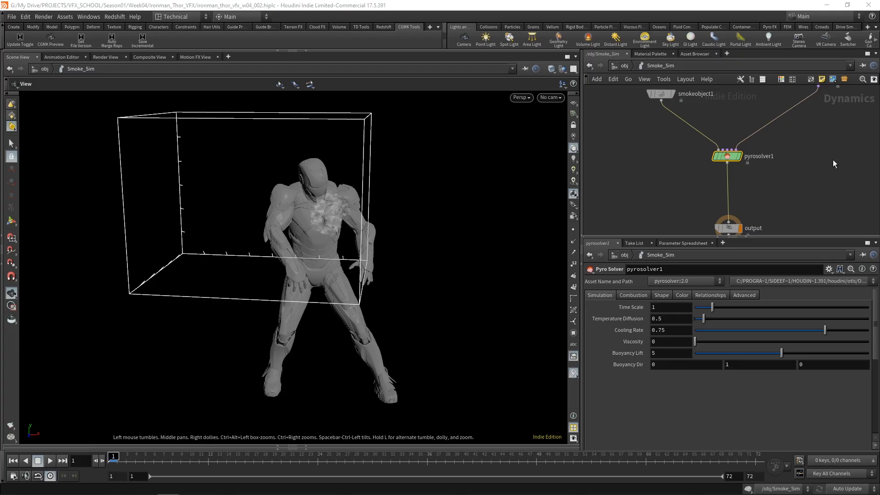
middle_drag(827, 177, 824, 158)
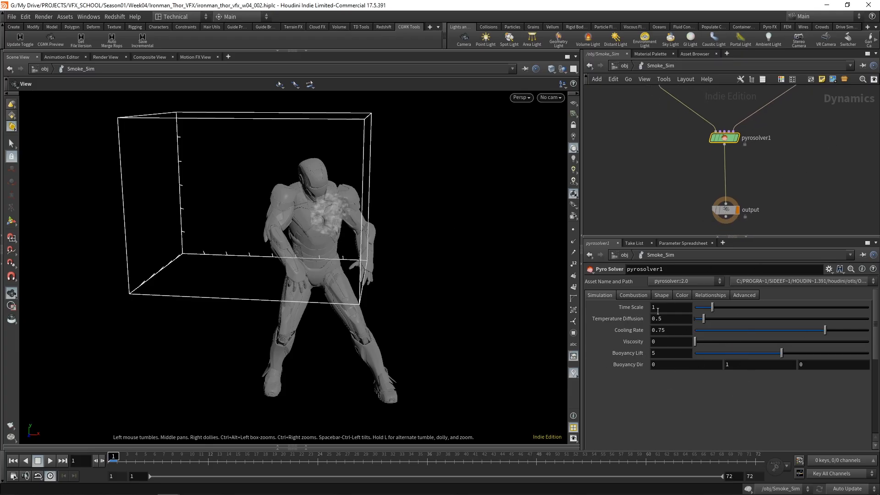
drag(309, 249, 333, 229)
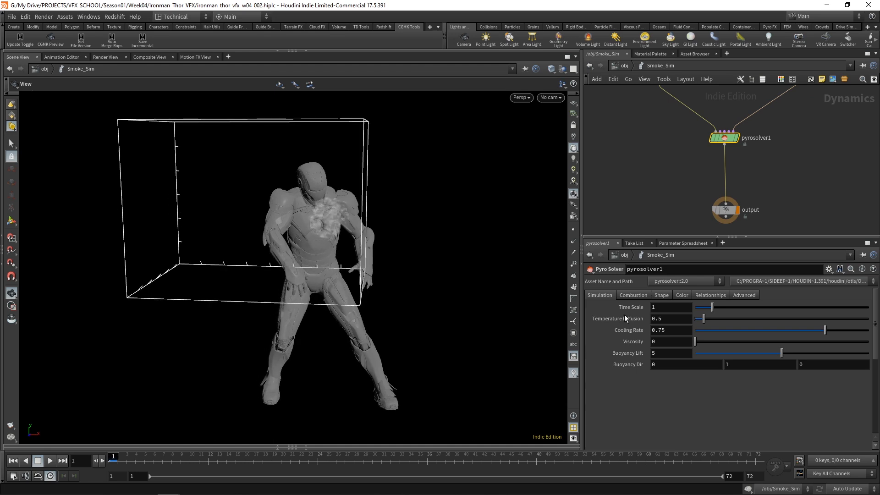
click(656, 308)
text(.5)
key(Return)
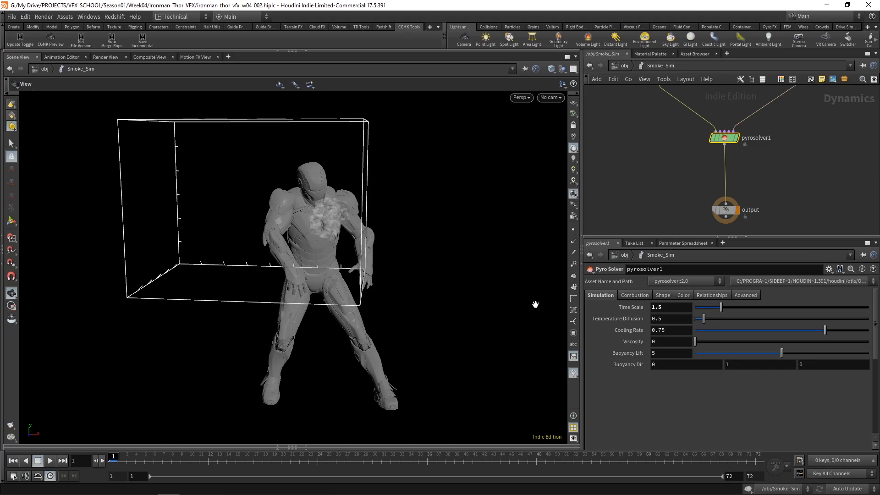
Step: Set the pyro solver's Temperature Diffusion to 0.016 and its Cooling Rate to 0.6
key(Return)
key(Tab)
text(0.016)
key(Return)
click(680, 328)
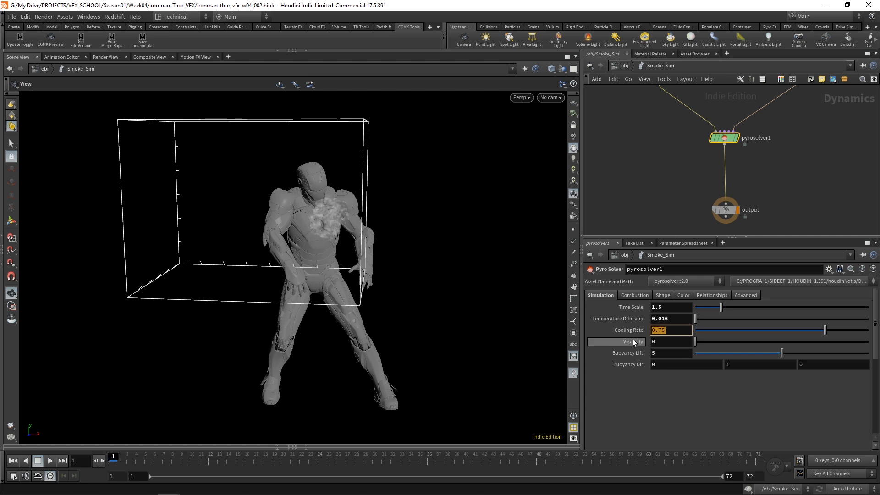
text(0.16)
key(BackSpace)
key(BackSpace)
text(6)
key(Return)
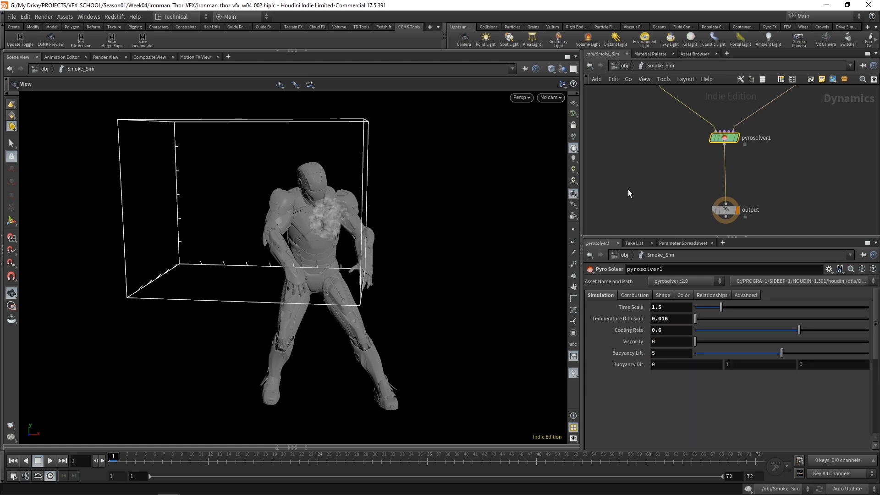
Step: Set the pyro solver's Buoyancy Lift to 0.16 and disable combustion
click(652, 354)
text(0.16)
key(Return)
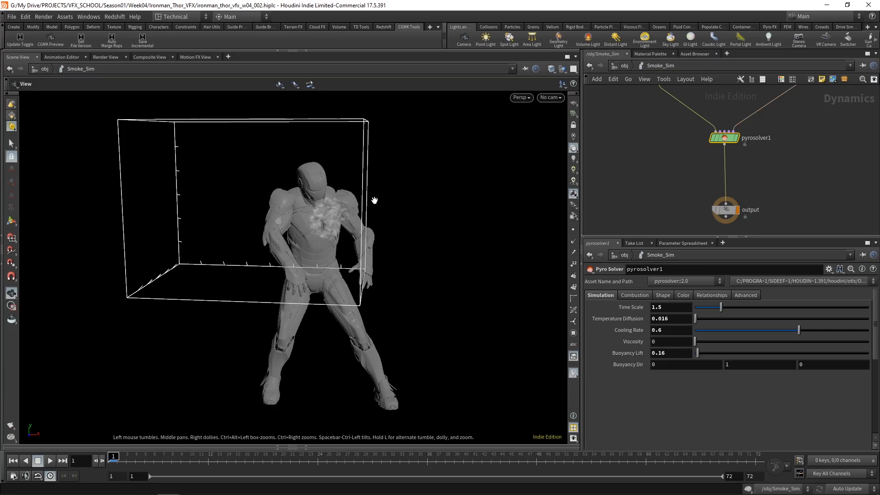
click(660, 353)
click(636, 294)
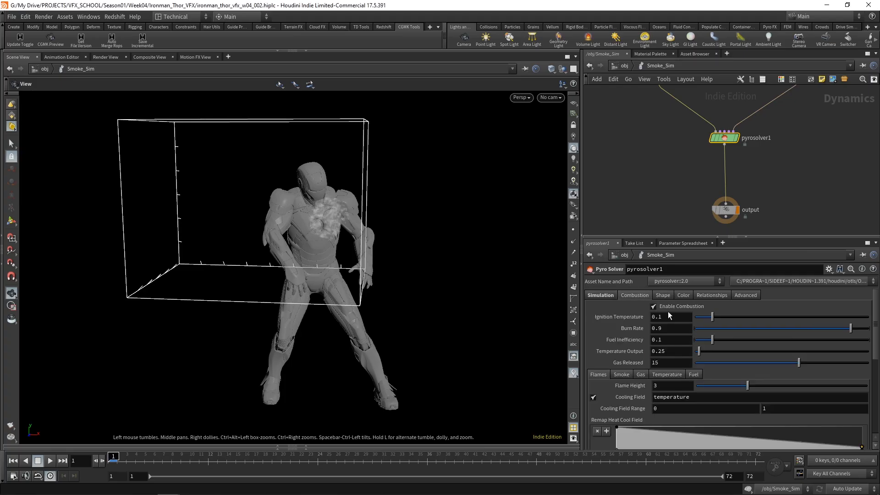
Step: Set the smoke's Dissipation to 0.005 in the pyro solver's shape settings
click(665, 294)
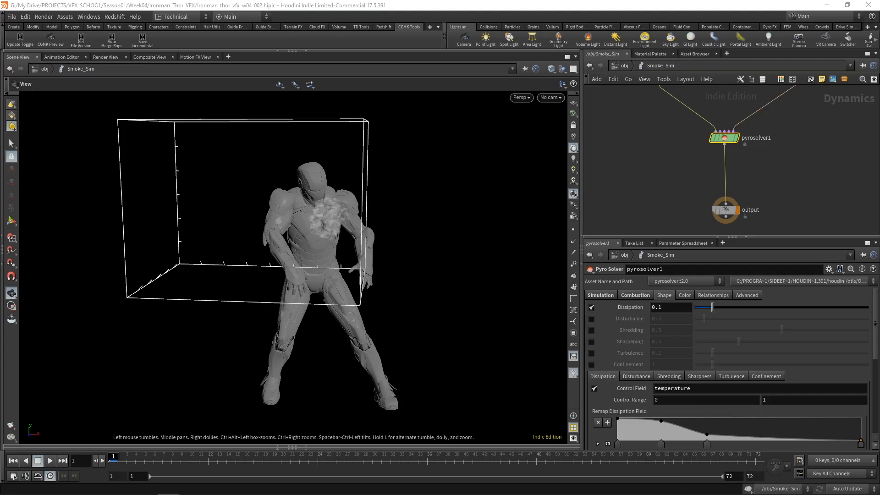
click(669, 307)
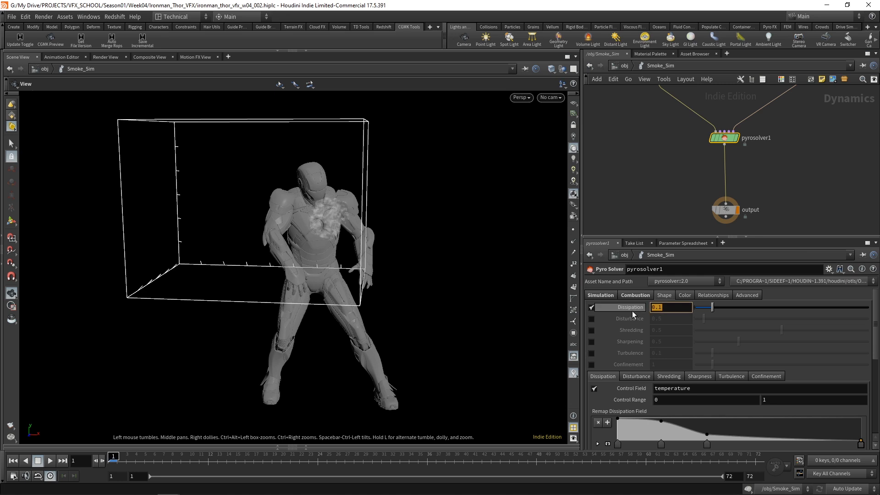
text(0.005)
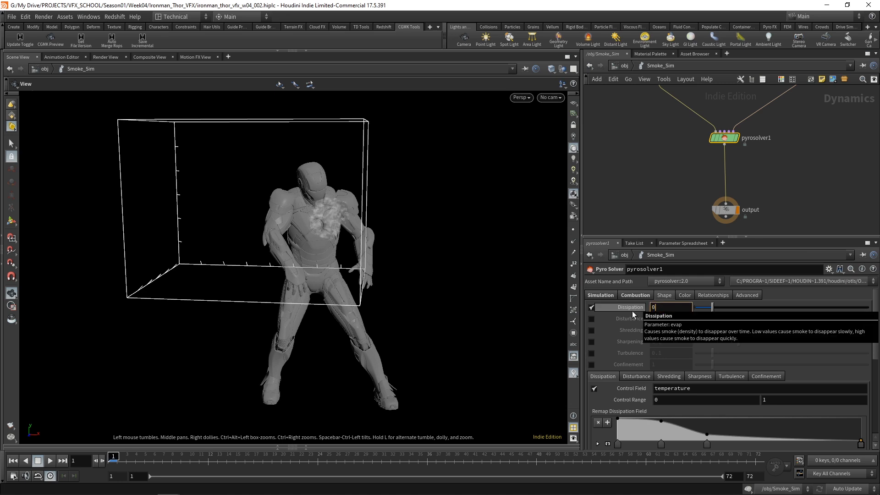
key(Return)
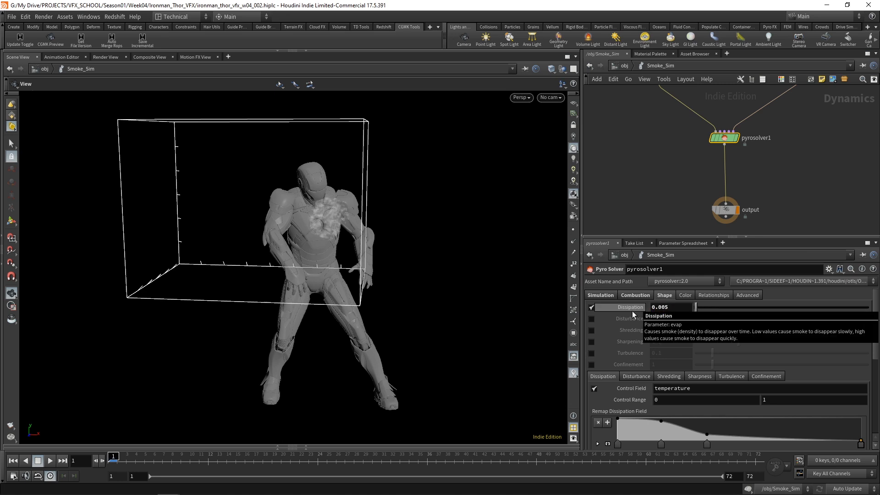
Step: Enable Disturbance with a value of 0.15 and Turbulence with a value of 1 on the pyro solver
click(592, 319)
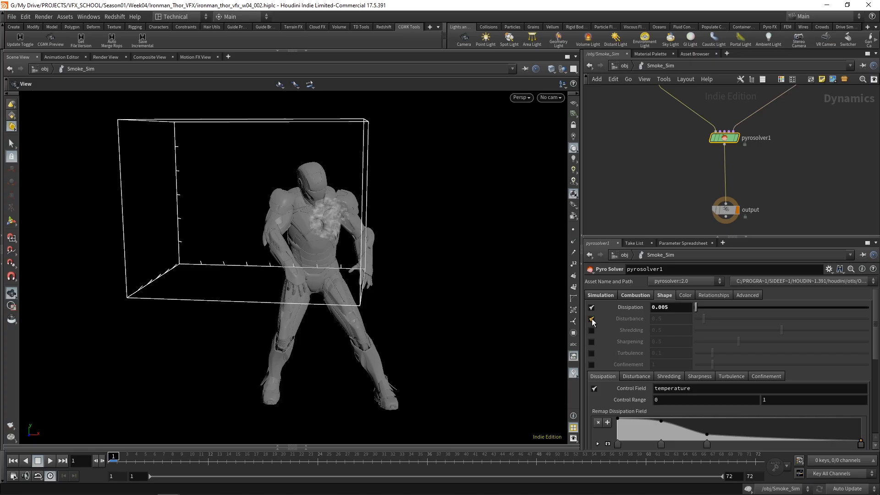
click(668, 318)
text(0.15)
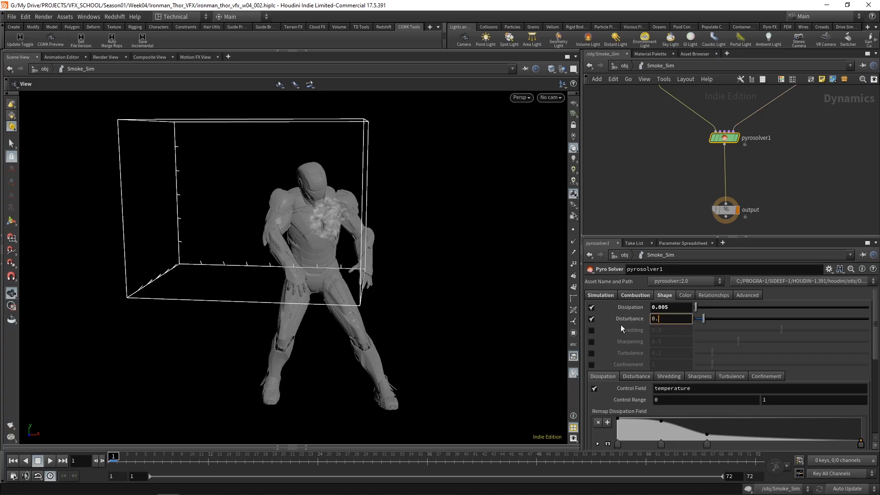
key(Return)
click(592, 353)
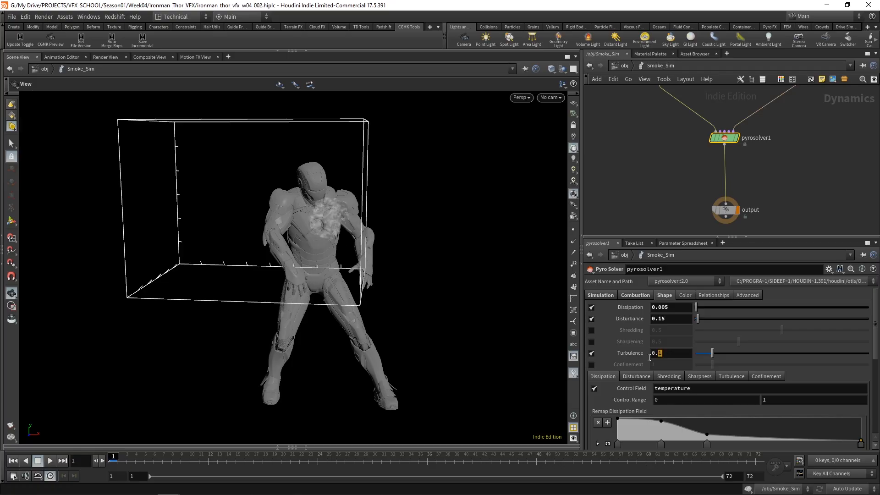
click(668, 353)
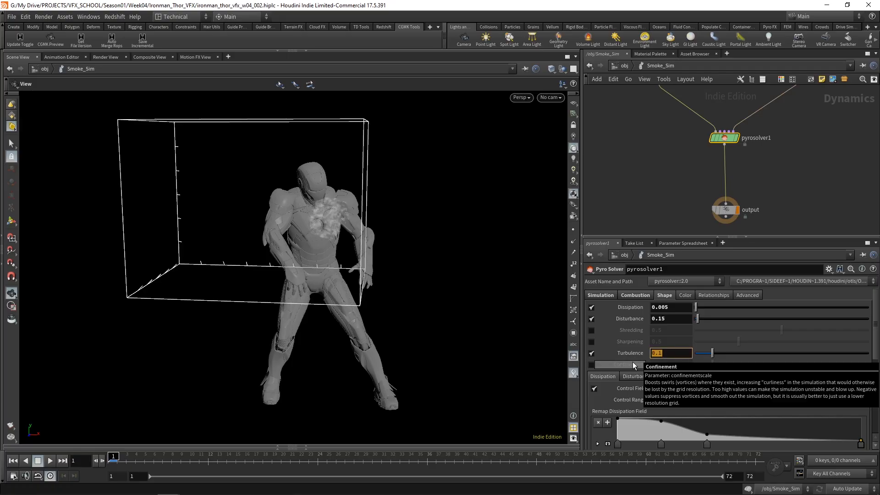
text(1)
key(Return)
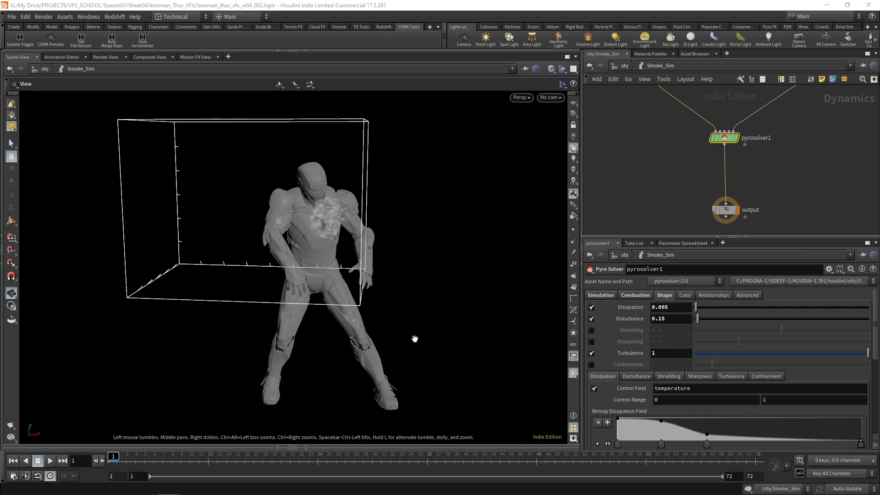
Step: Set the disturbance Cutoff to 0.01 and its Block Size to 0.012
click(644, 376)
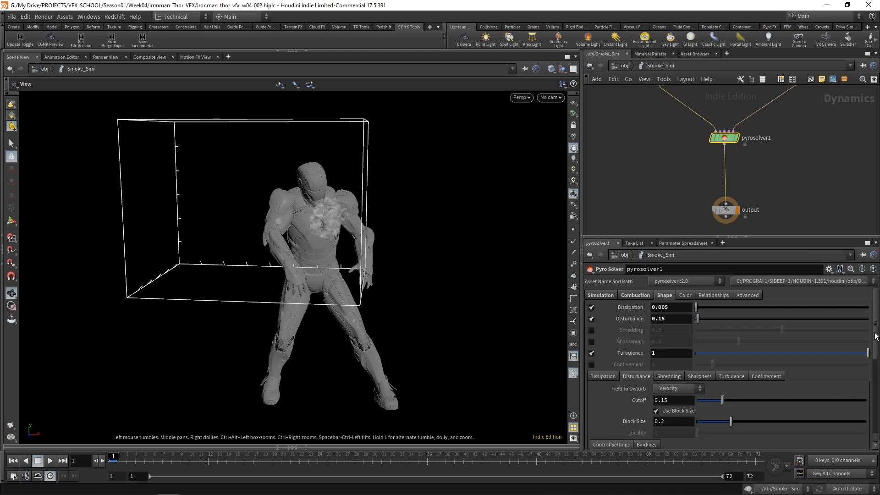
drag(876, 338, 878, 349)
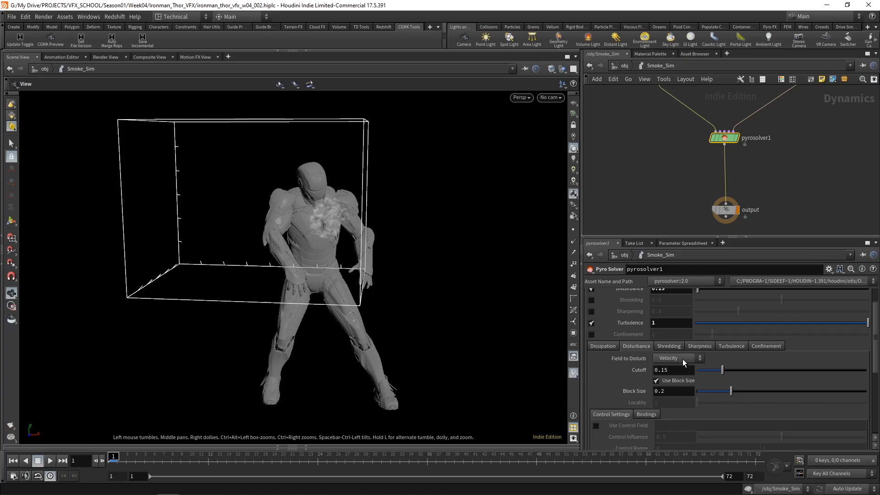
click(676, 372)
text(0.01)
key(Return)
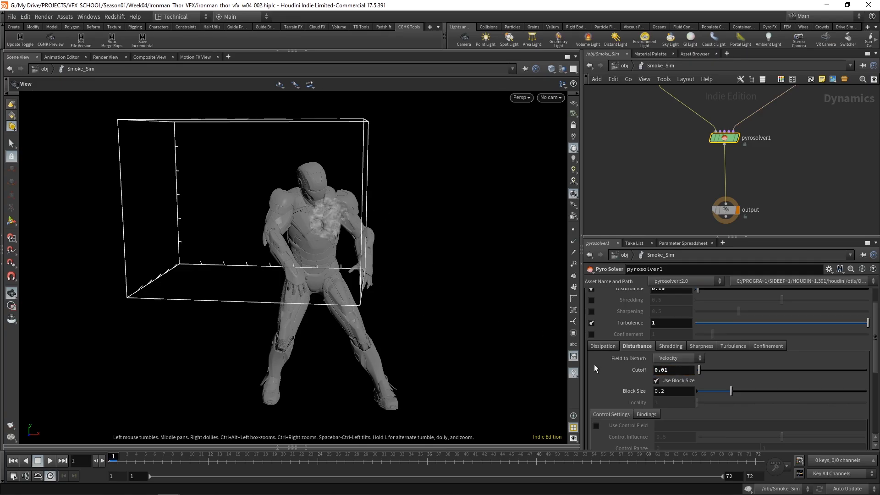
click(677, 393)
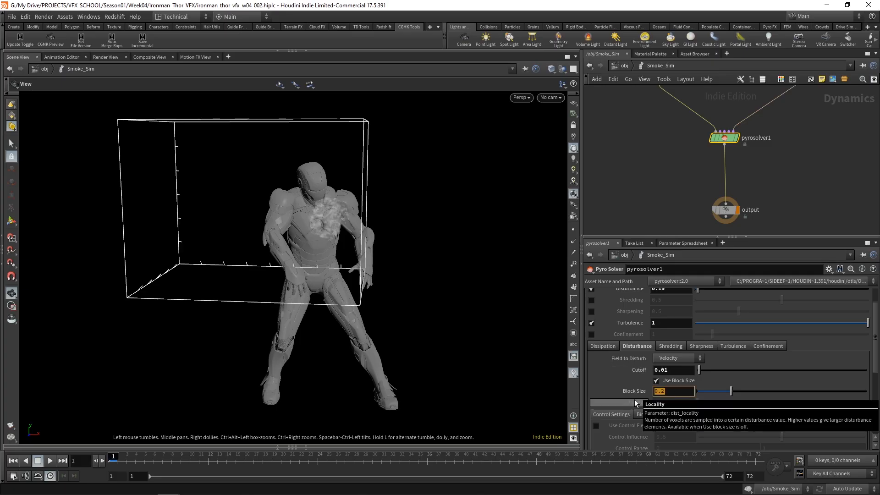
text(0.012)
key(Return)
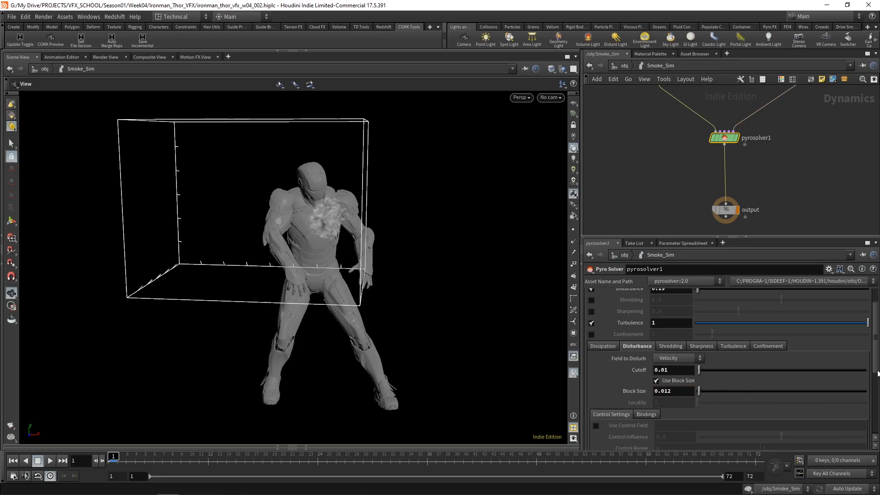
Step: Control the disturbance by the density field, with Control Influence 1 and a Control Range of 0 to 0.05
scroll(875, 355, down, 3)
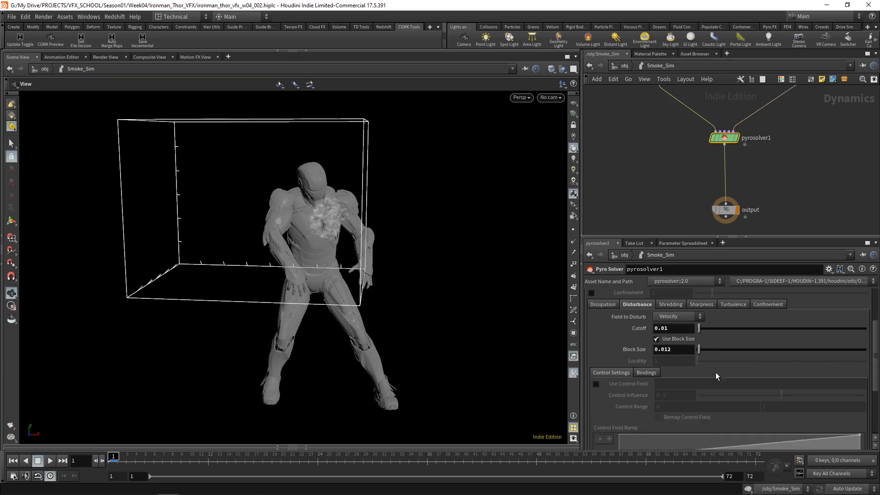
click(596, 384)
click(674, 385)
text(den)
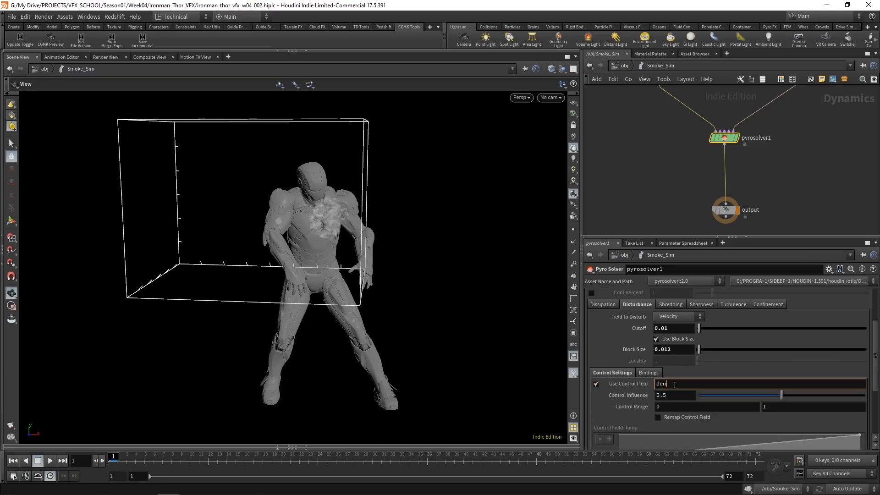
text(sity)
key(Return)
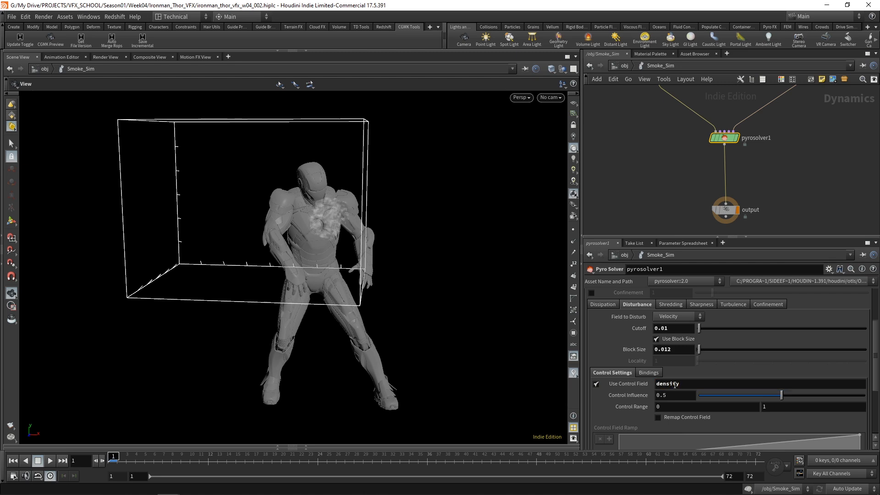
key(Tab)
drag(788, 397, 852, 397)
click(715, 407)
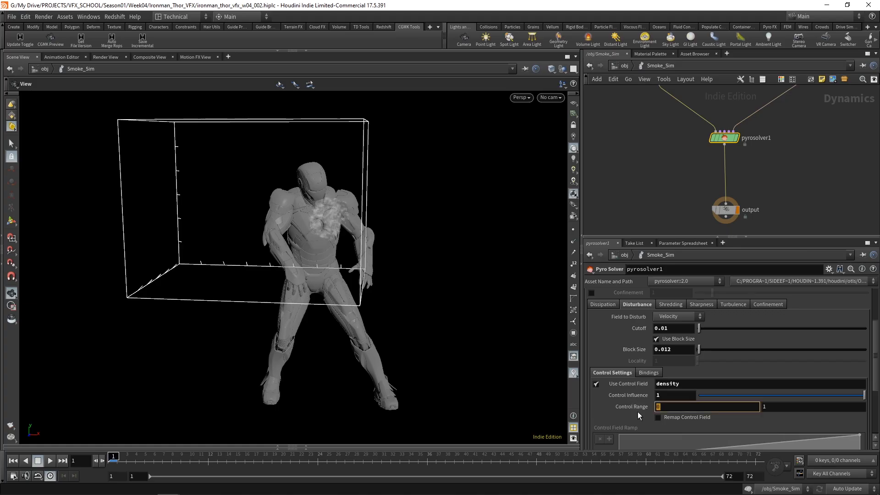
key(Tab)
text(0.05)
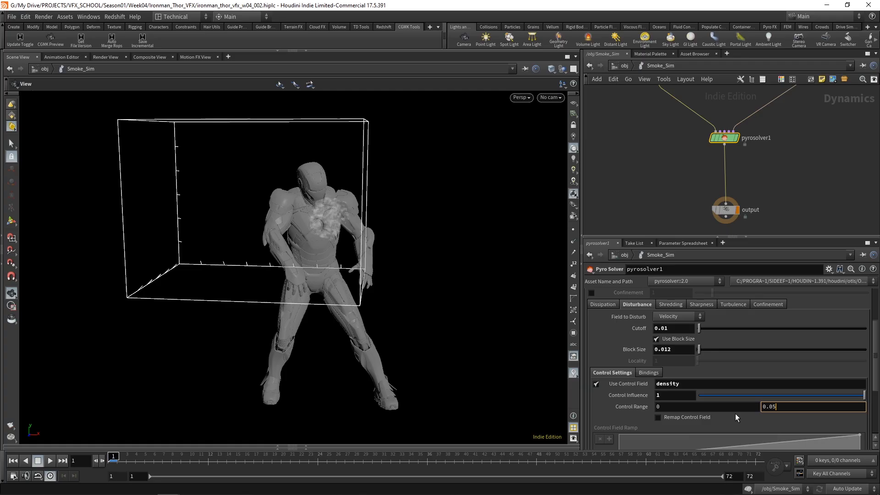
key(Return)
Step: Set the turbulence Swirl Size to 0.1 and Grain to 0.7
click(732, 304)
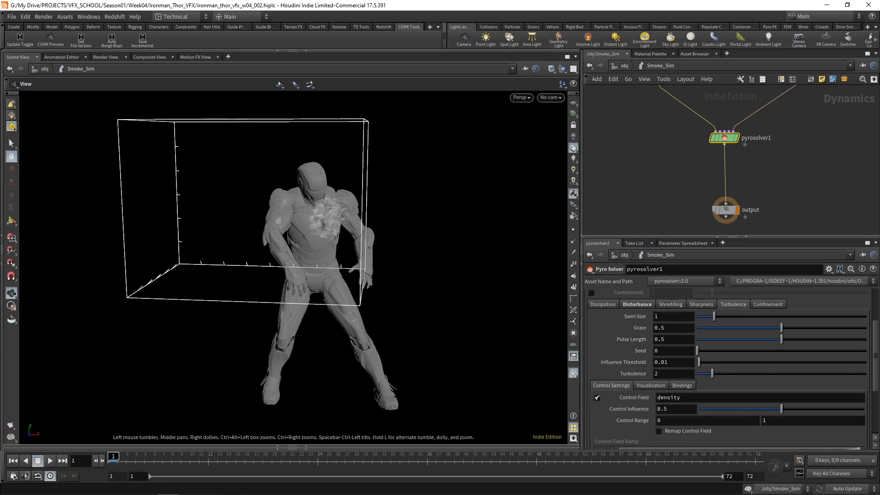
double_click(665, 316)
text(0.1)
key(Tab)
text(0.7)
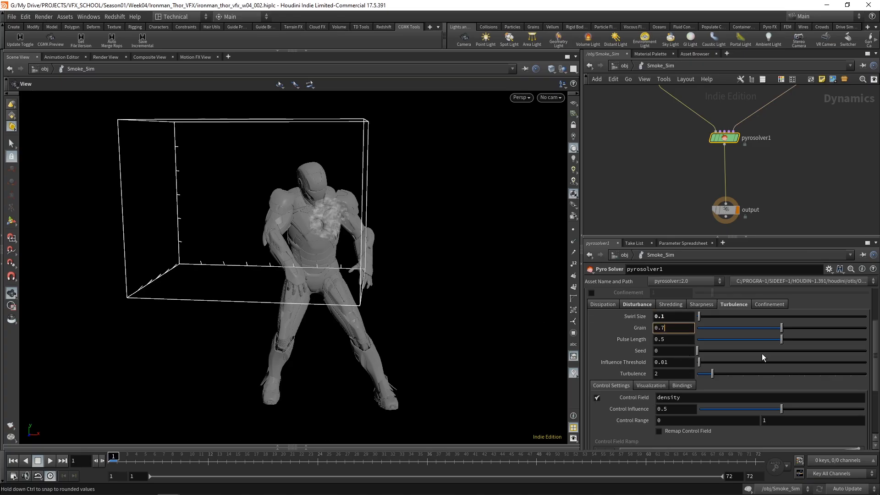
key(Tab)
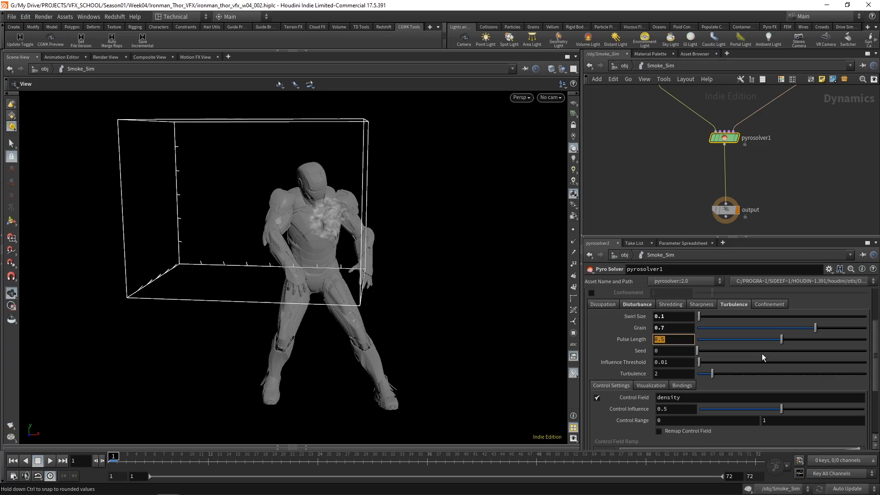
Step: Raise the amount in the detailed turbulence settings to 5 and its density Control Influence to 1
drag(667, 374, 647, 374)
text(5)
key(Return)
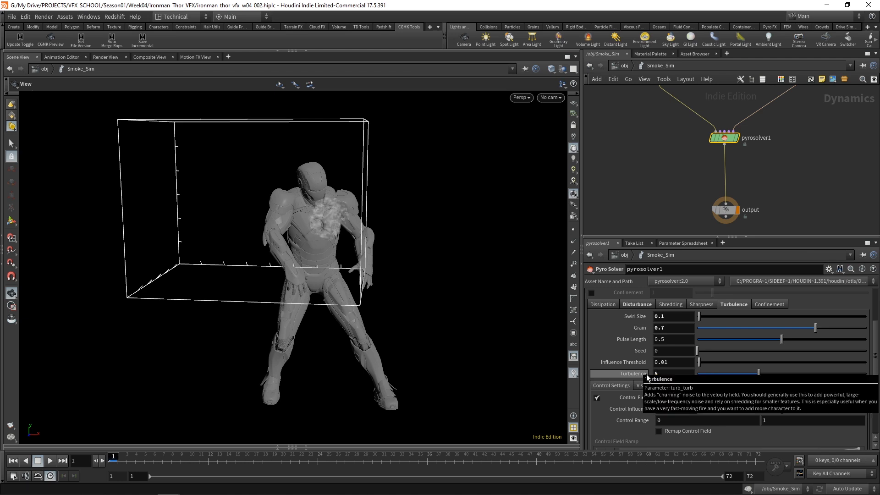
drag(782, 409, 863, 409)
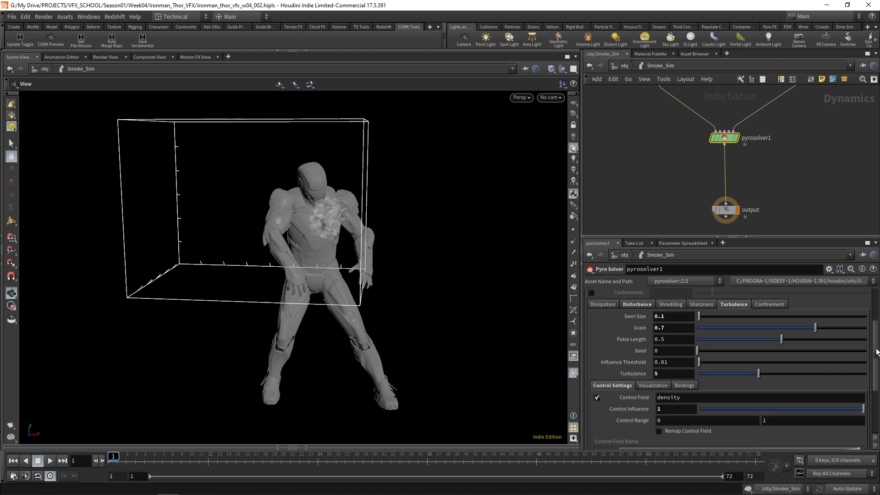
Step: Enable Use OpenCL in the pyro solver's advanced settings
scroll(733, 366, down, 2)
scroll(733, 367, up, 4)
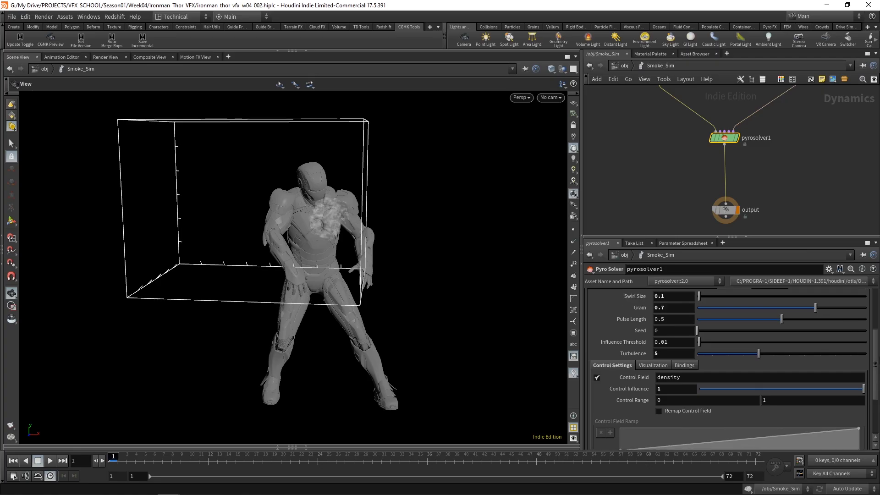
scroll(733, 366, up, 2)
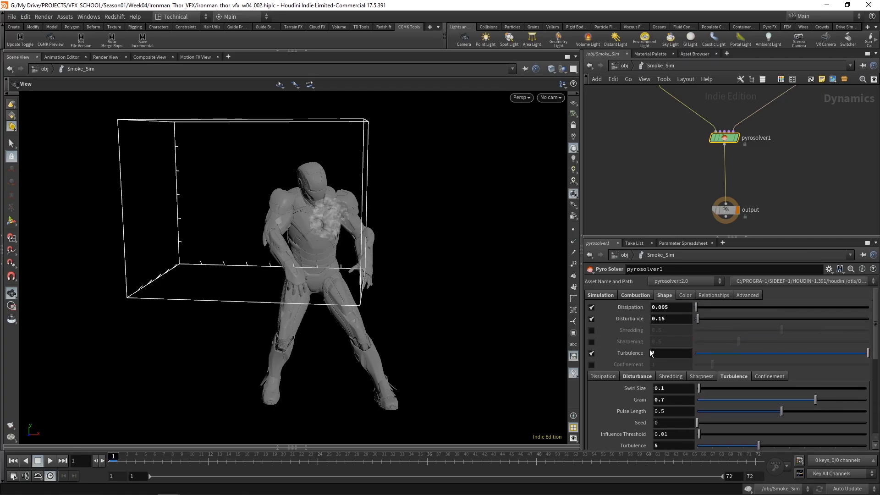
click(756, 294)
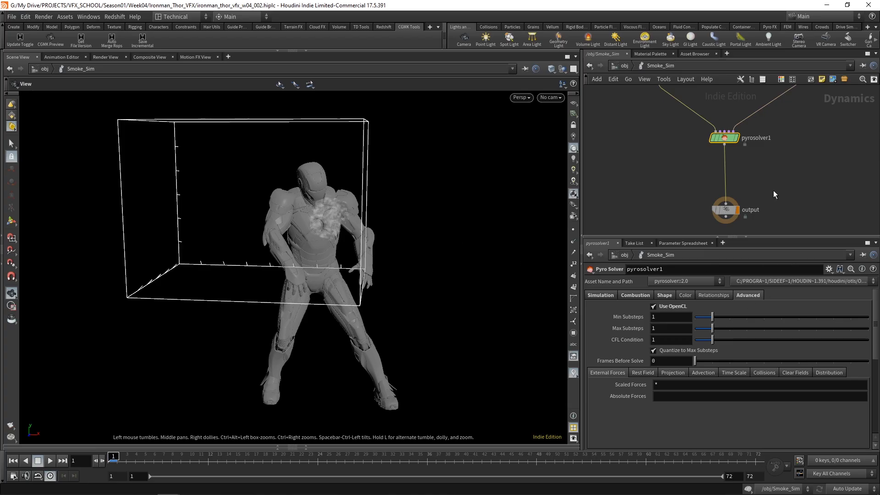
Step: Hide the other objects in the viewport and shift the volumesource1 node slightly in the network
click(564, 67)
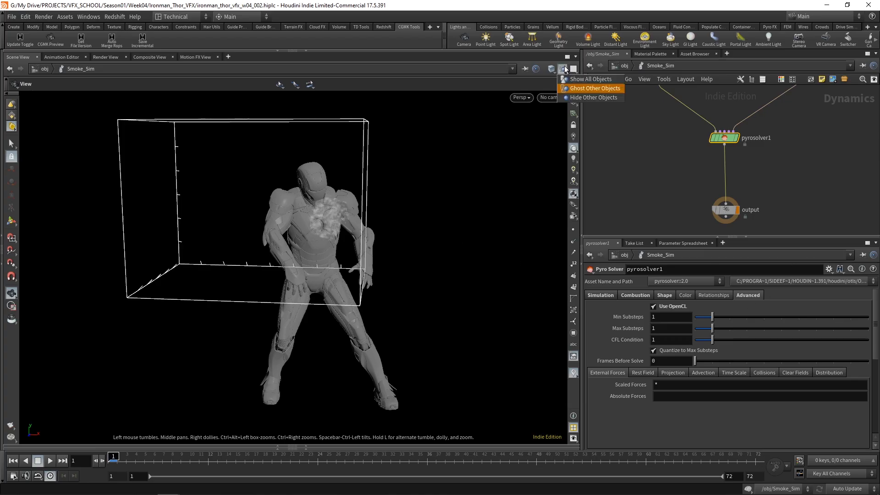
click(578, 97)
middle_drag(805, 139, 807, 178)
drag(799, 134, 810, 134)
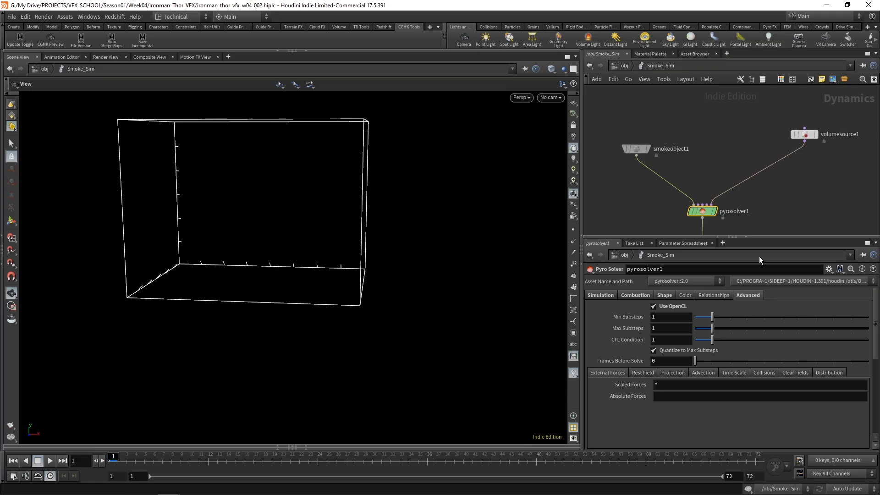
Step: Show the dissipation control settings among the pyro solver's shape parameters
click(664, 295)
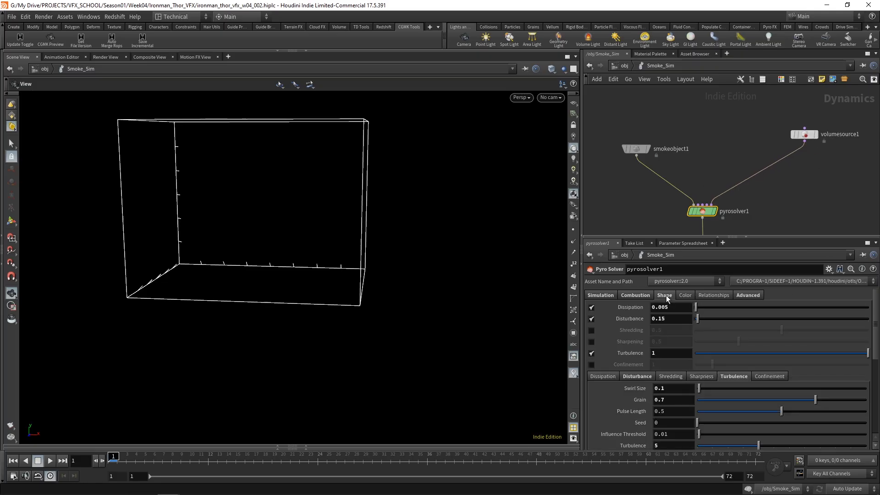
click(604, 376)
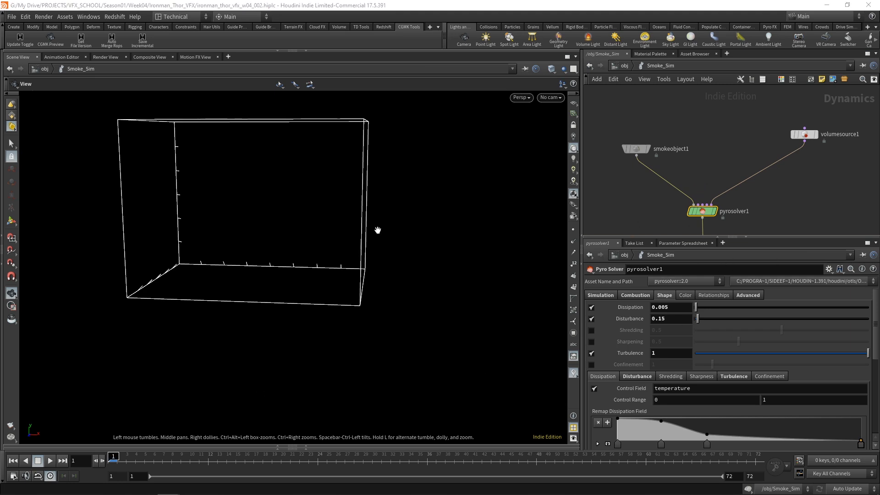
Step: Add a Gas Dissipate node and wire it into the pyro solver
click(600, 295)
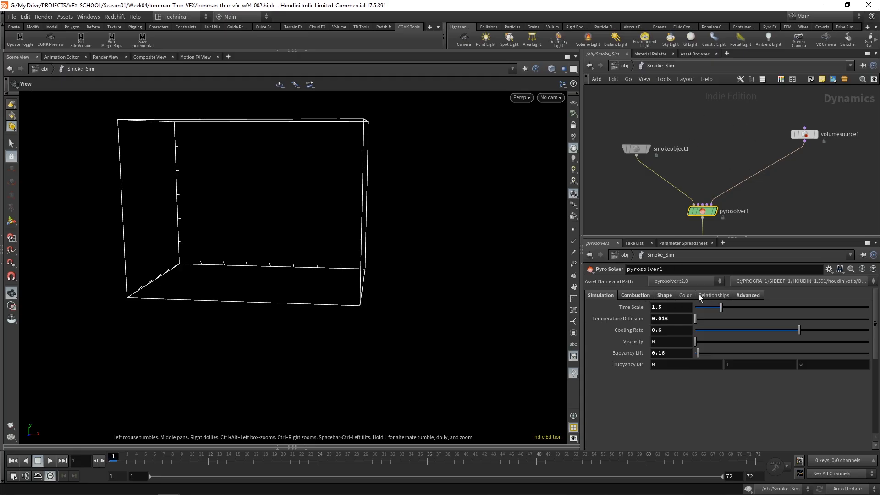
click(665, 295)
key(Tab)
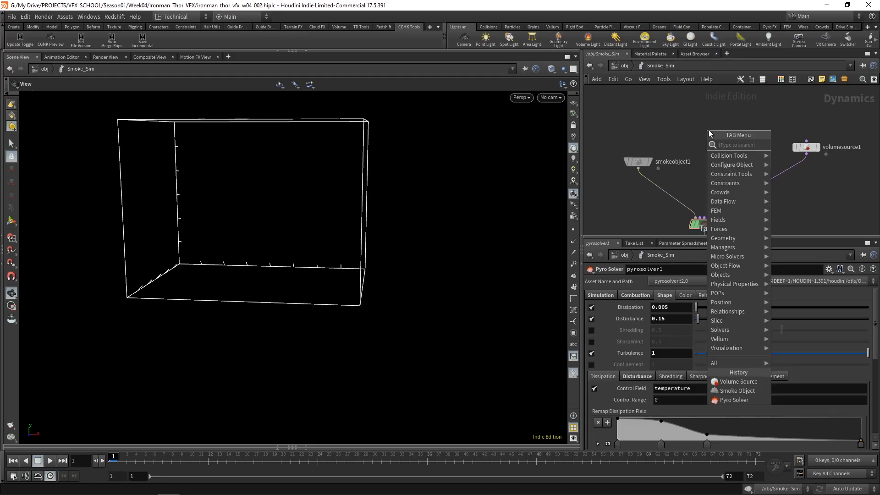
text(gas diss)
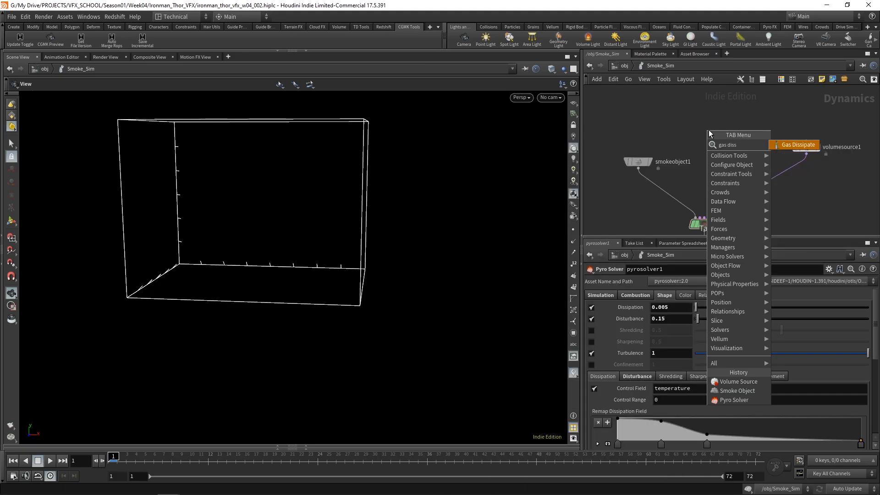
key(Return)
click(709, 133)
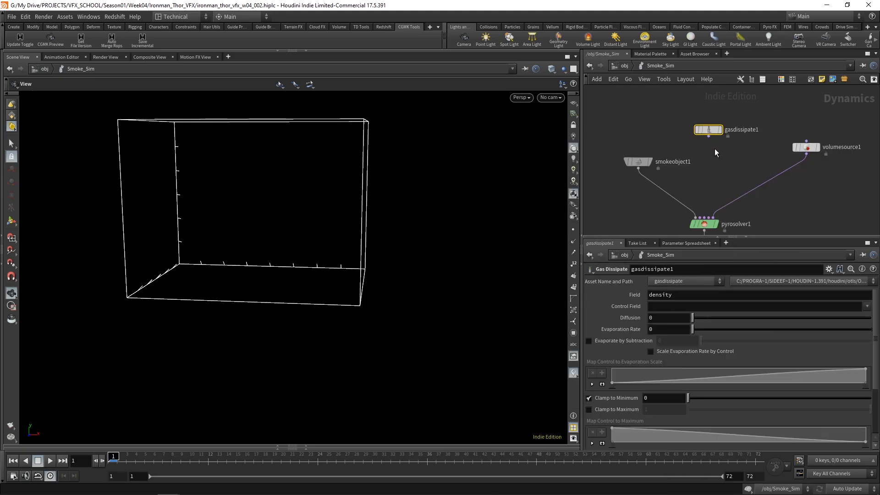
click(708, 136)
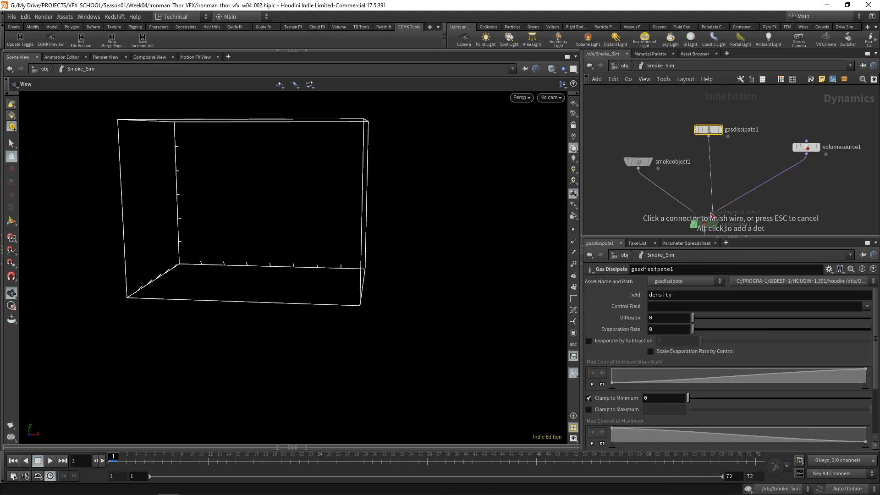
click(711, 178)
Step: Move the gas dissipate node higher above the solver and set its Diffusion to 0.01
middle_drag(792, 143, 786, 181)
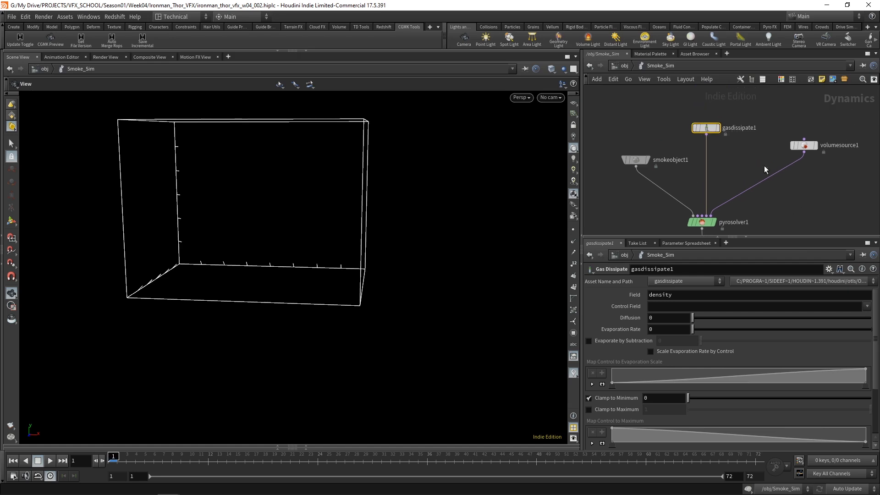
middle_drag(744, 148, 721, 204)
drag(684, 184, 682, 141)
drag(662, 318, 613, 321)
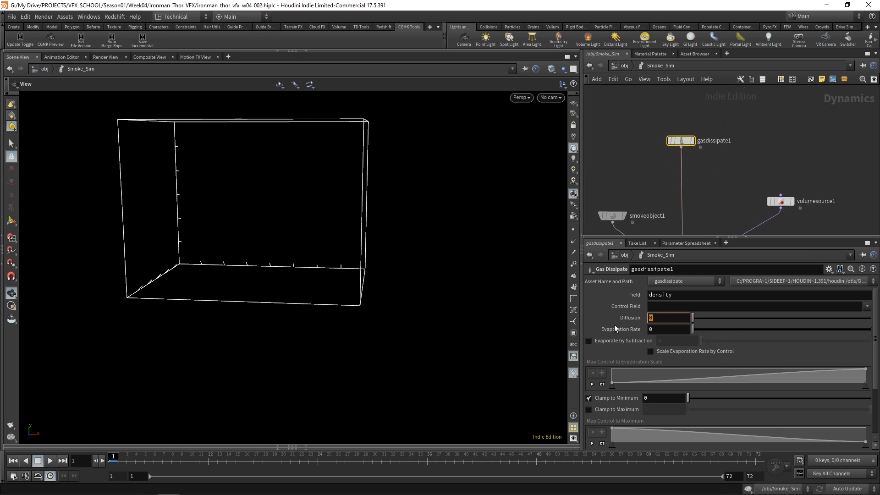
text(0.01)
key(Return)
Step: Add a Gas Resize Fluid Dynamic node, wire it into the pyro solver and place it between the smoke object and gas dissipate nodes
middle_drag(733, 183, 846, 121)
drag(710, 140, 667, 136)
key(Tab)
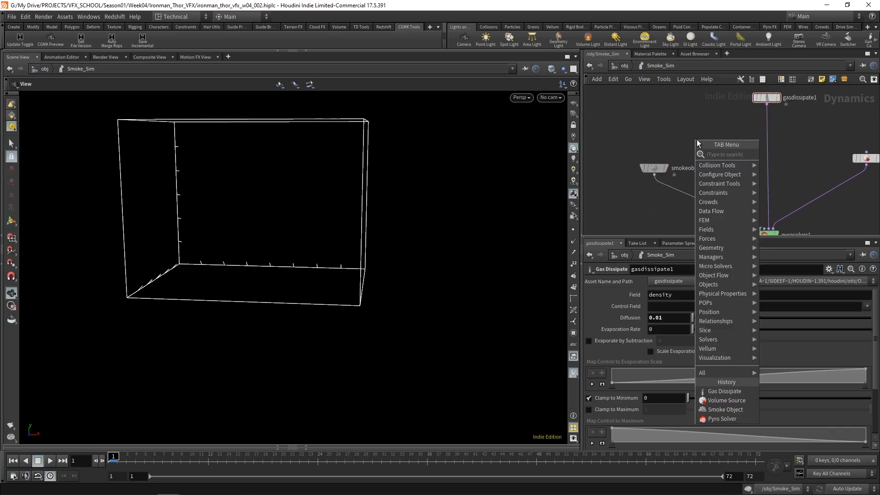
text(resi)
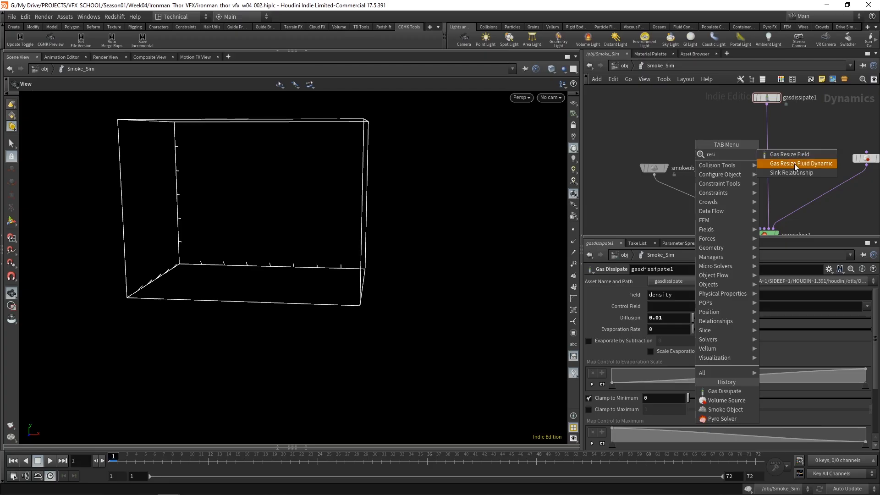
click(793, 163)
click(664, 111)
click(656, 117)
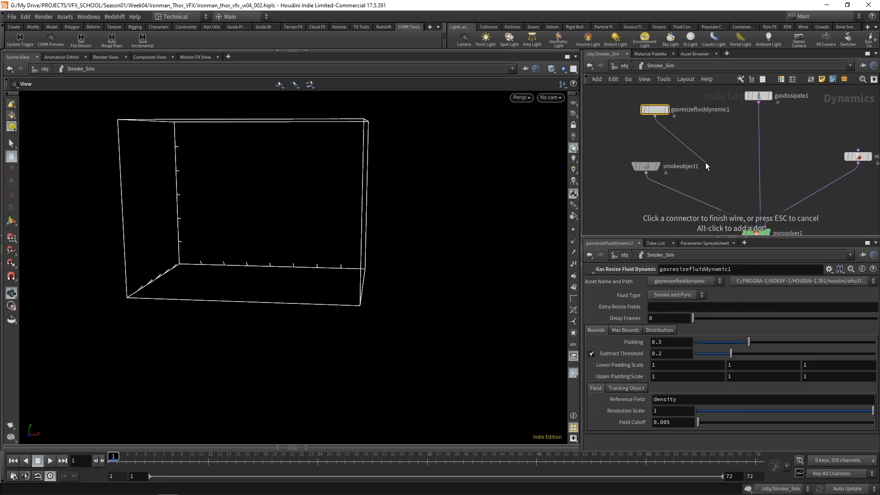
click(740, 203)
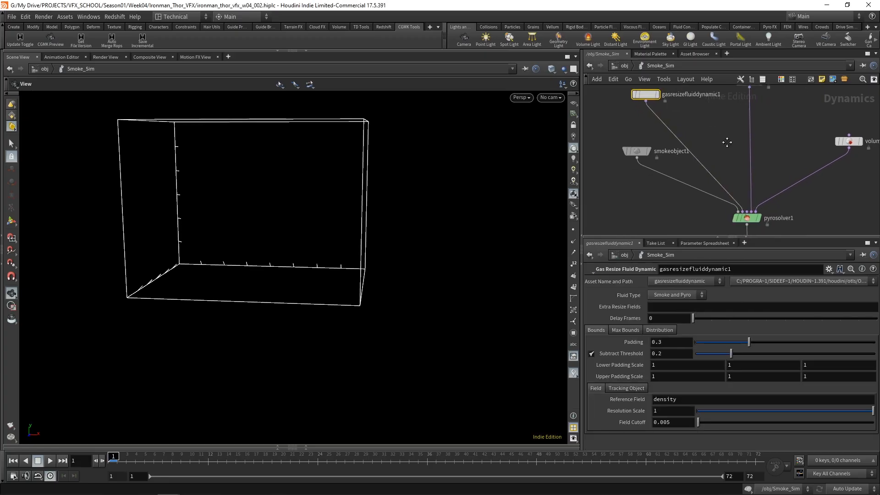
drag(653, 120, 699, 145)
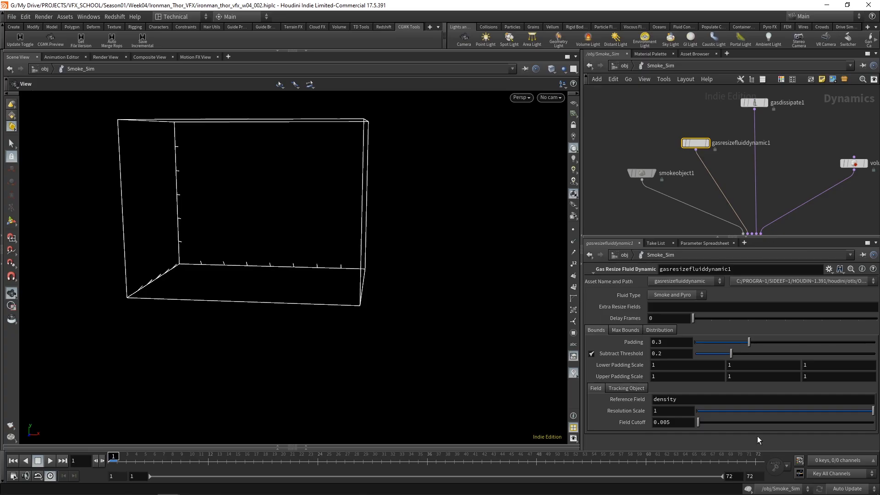
Step: Enable Track By Object on the gas resize node with the SOP path /obj/Smoke_Source/OUT_Smoke_Source
click(625, 388)
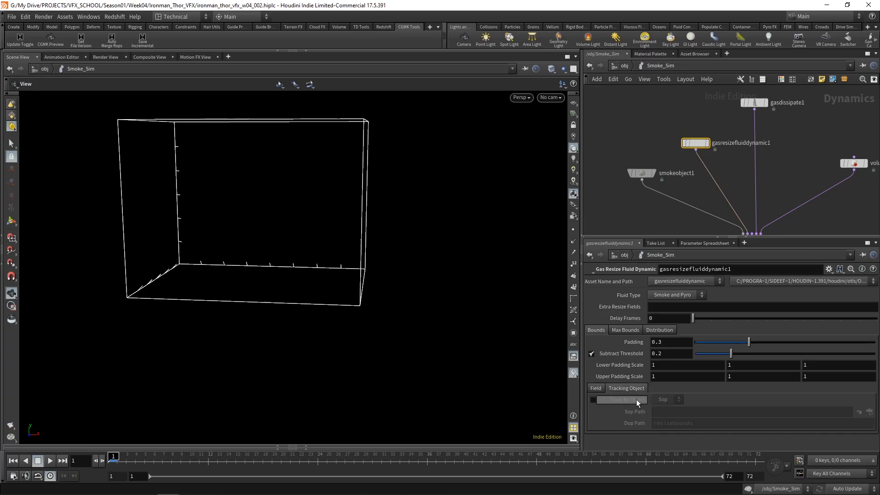
click(595, 400)
click(869, 412)
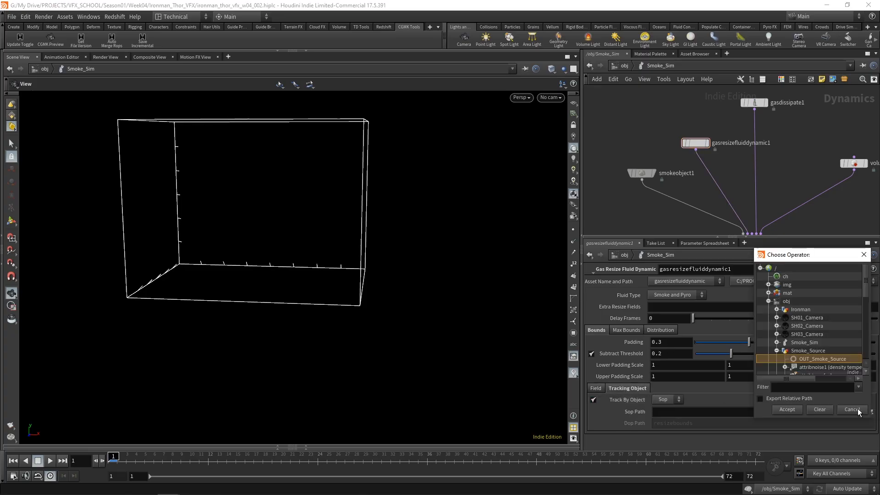
double_click(828, 359)
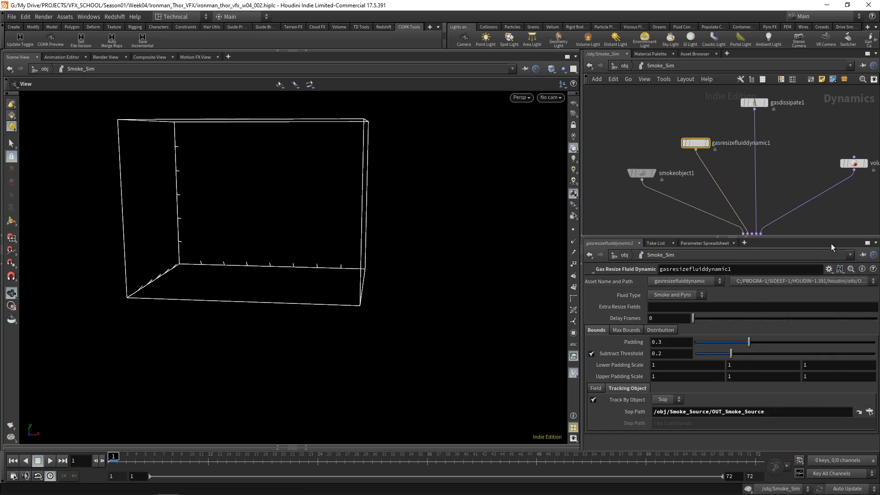
middle_drag(796, 158, 780, 131)
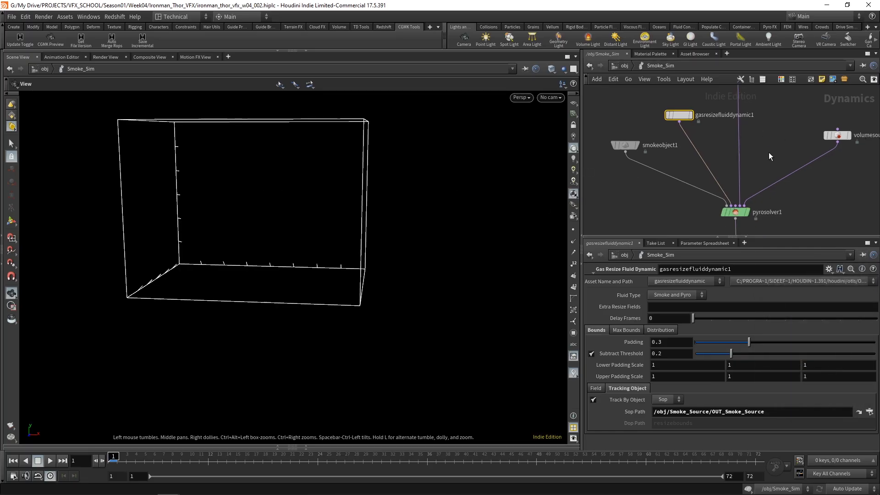
Step: Set the Division Size of smokeobject1 to 0.005
click(635, 147)
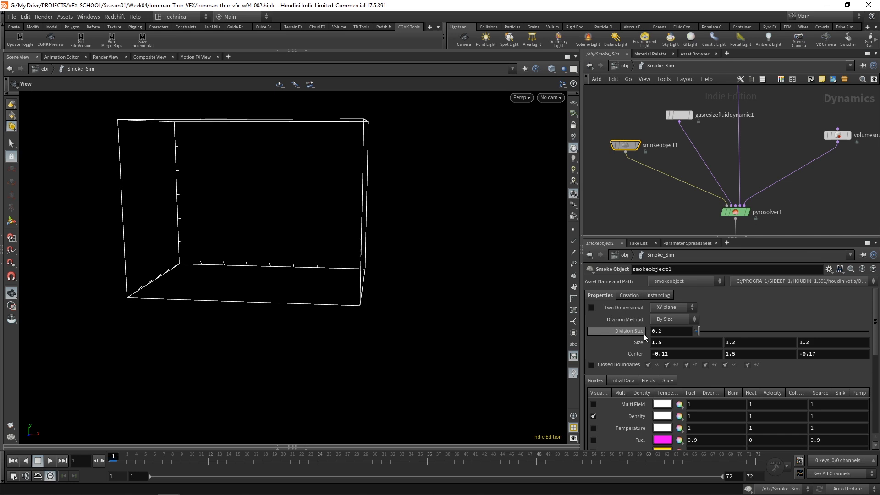
drag(671, 331, 619, 339)
text(0.)
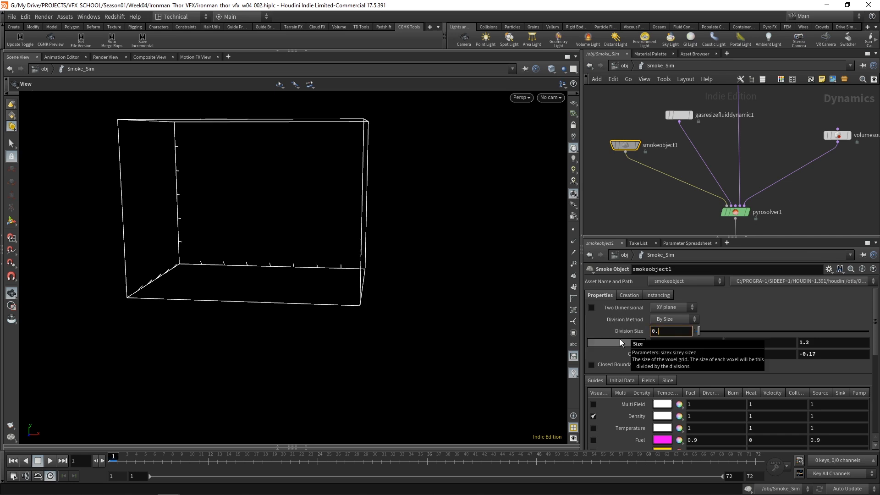
text(005)
key(Return)
Step: Copy the smoke object's Division Size parameter and go into the Smoke_Source network
right_click(669, 331)
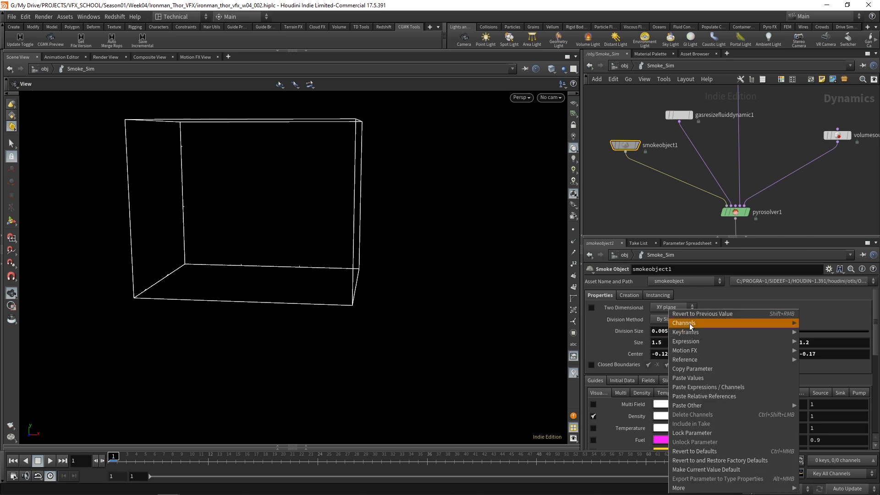
click(699, 369)
click(630, 65)
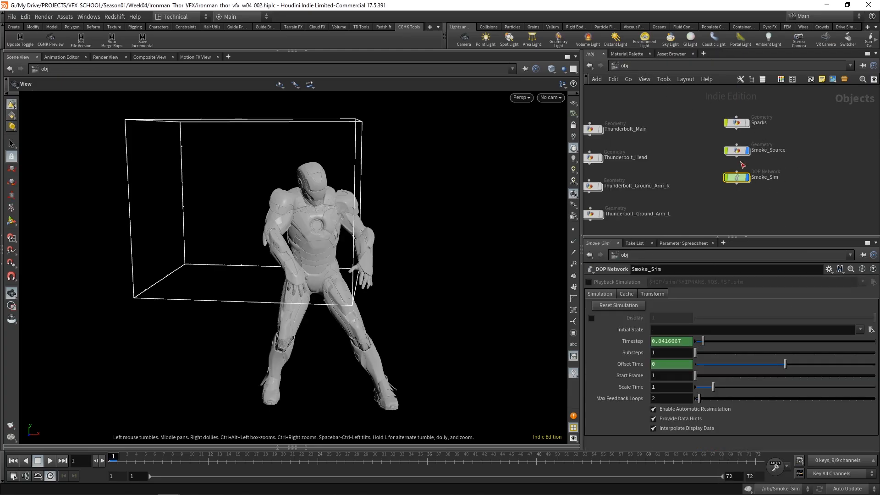
double_click(739, 152)
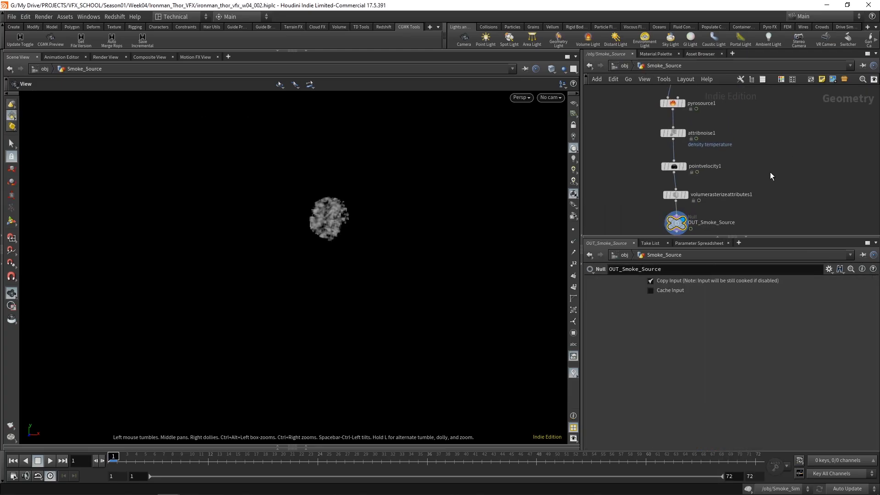
Step: Check pyrosource1's Particle Separation expression and paste the copied Division Size as a relative reference into the Voxel Size of volumerasterizeattributes1
click(677, 98)
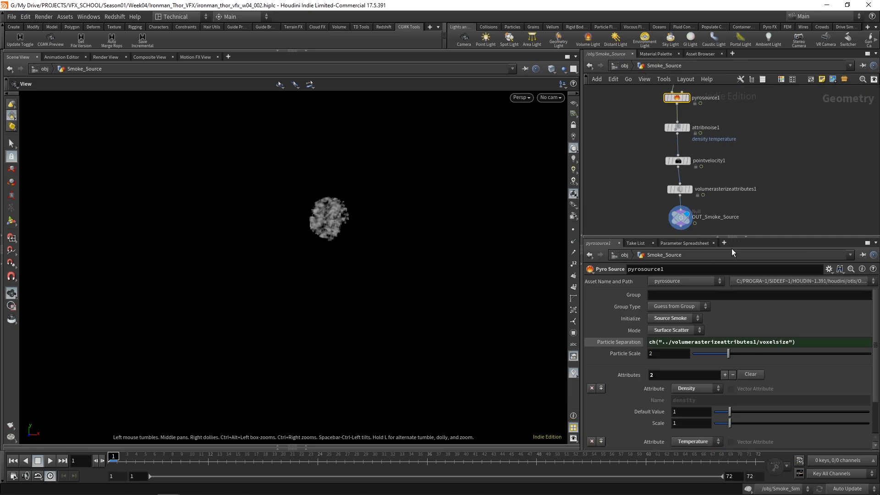
click(623, 341)
scroll(779, 193, up, 2)
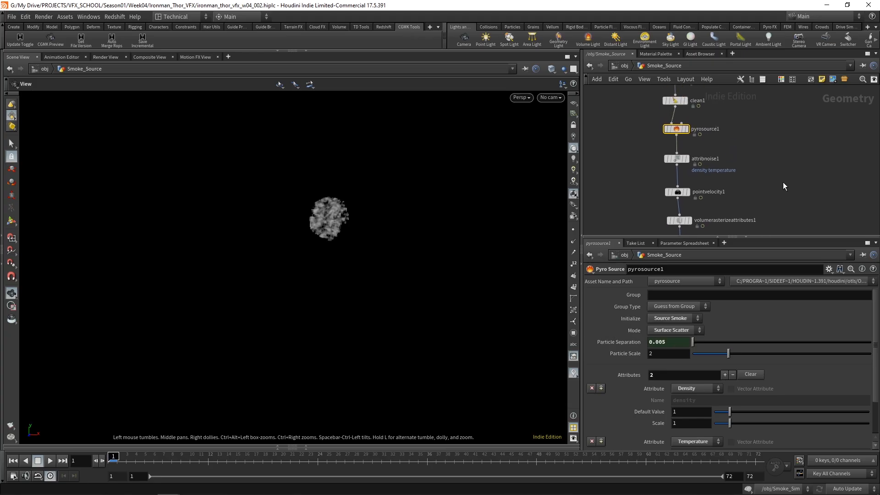
scroll(782, 177, down, 2)
click(676, 177)
right_click(670, 317)
click(714, 395)
click(803, 191)
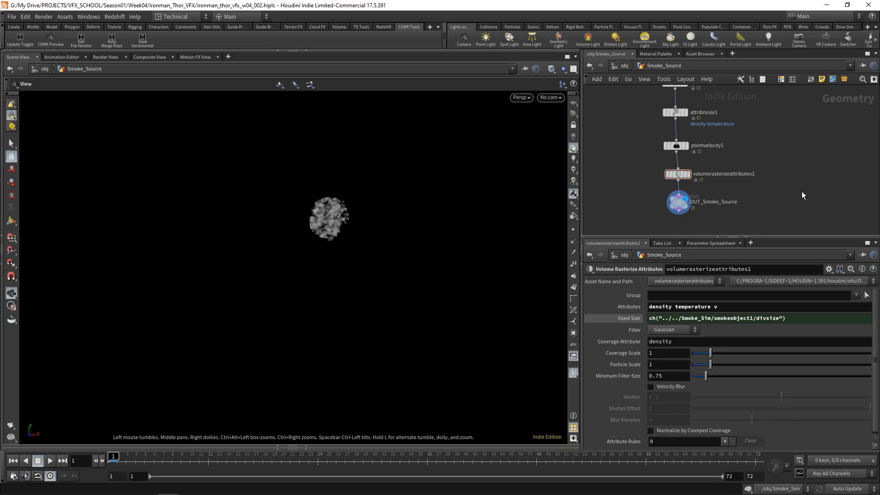
Step: Return to the Smoke_Sim network, save the scene and play the first frames of the smoke simulation
key(u)
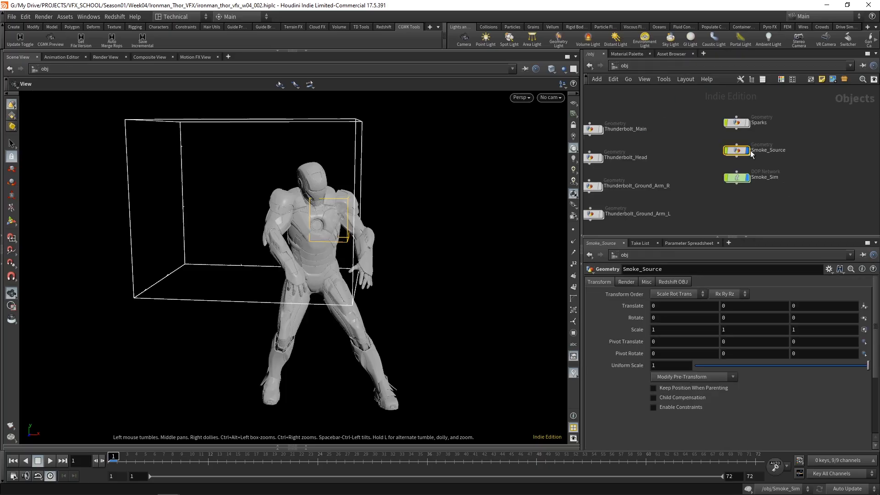
double_click(742, 175)
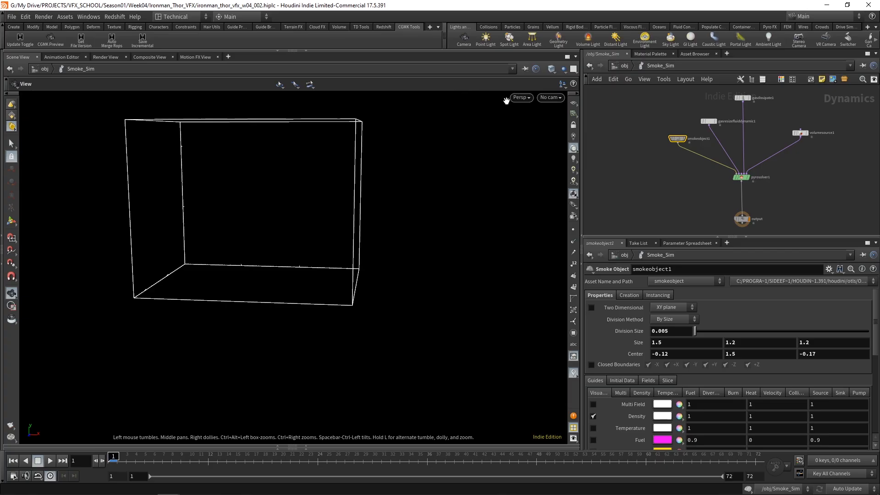
click(12, 18)
click(23, 61)
click(50, 461)
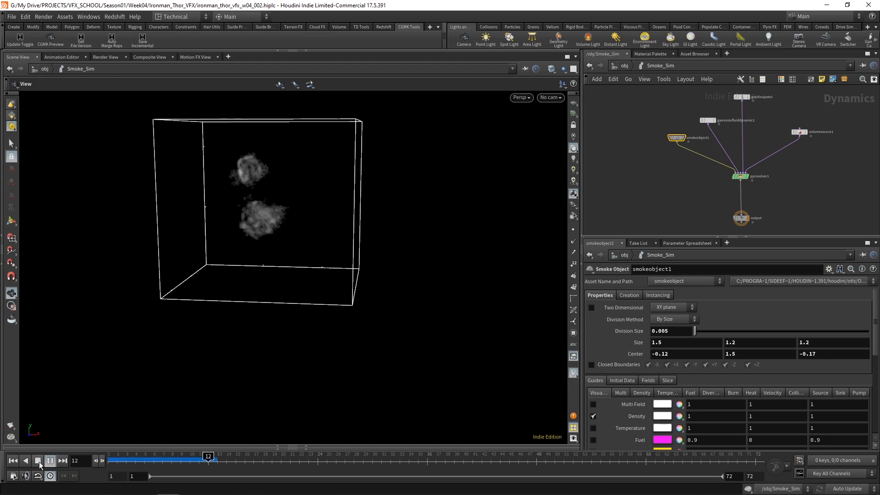
click(38, 461)
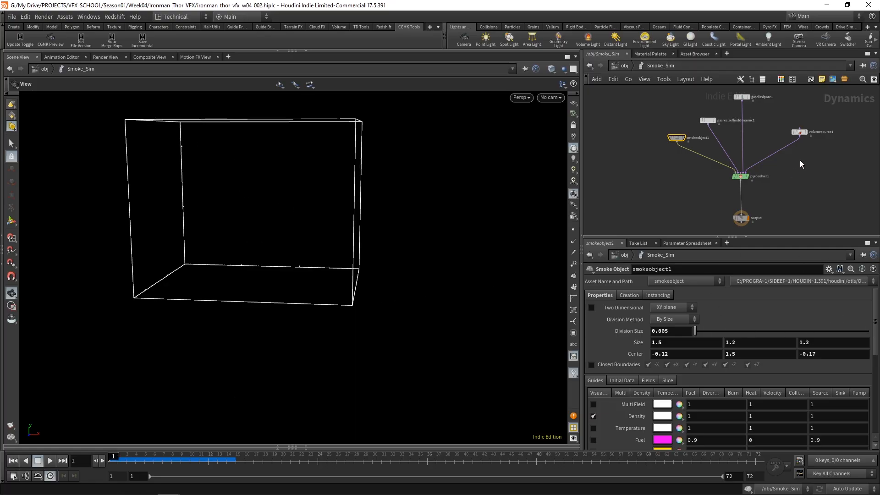
Step: Set the Scale of the density source in volumesource1 to 2, then raise it to 3
click(799, 131)
drag(876, 318, 875, 341)
drag(691, 379, 667, 381)
text(2)
key(Return)
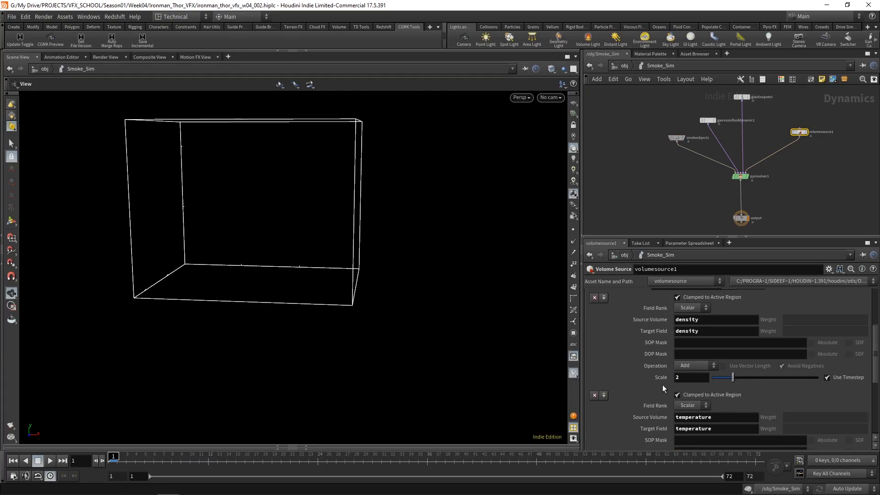
key(BackSpace)
text(3)
key(Return)
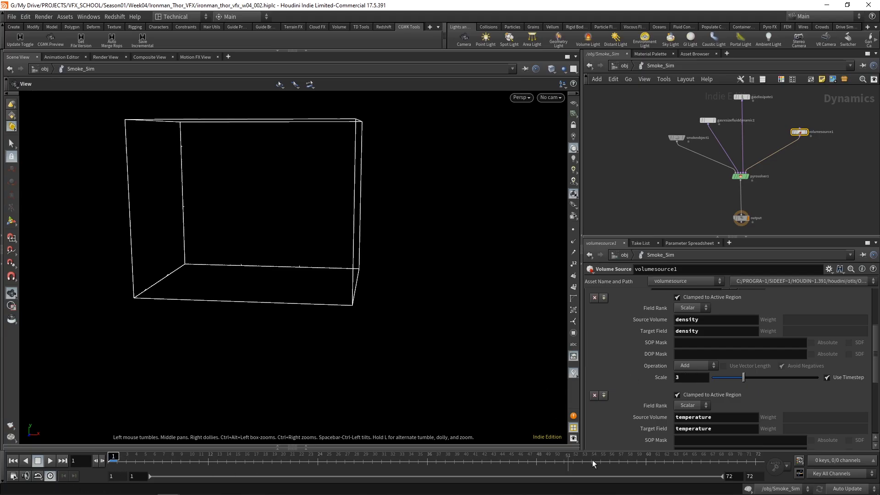
Step: Switch scene updating to Manual and keyframe the density source's Scale at 0 on frame 1
click(847, 489)
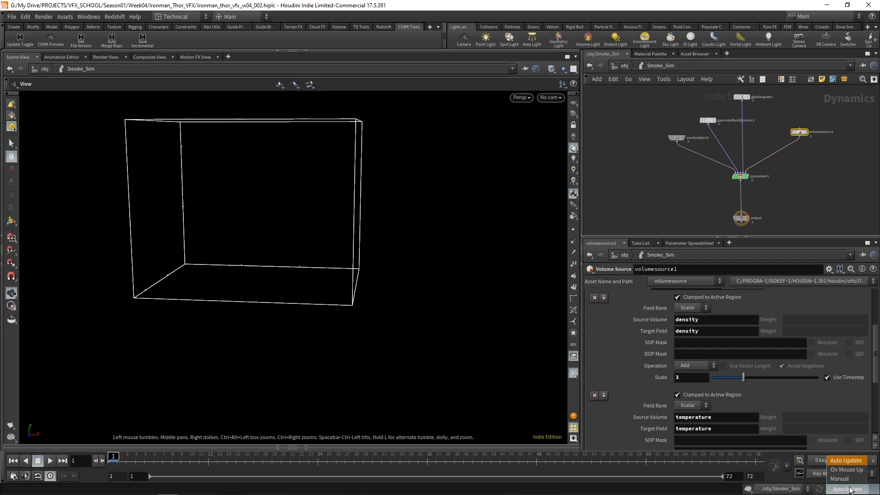
click(846, 479)
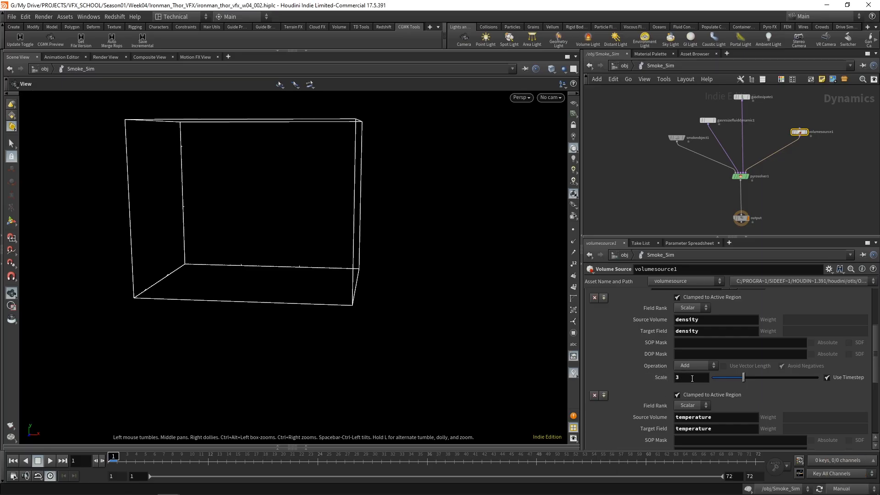
alt+click(692, 379)
click(689, 379)
text(0)
key(Return)
Step: Keyframe the density source's Scale at 3 on frame 6
drag(138, 458, 155, 457)
alt+click(687, 379)
text(3)
key(Return)
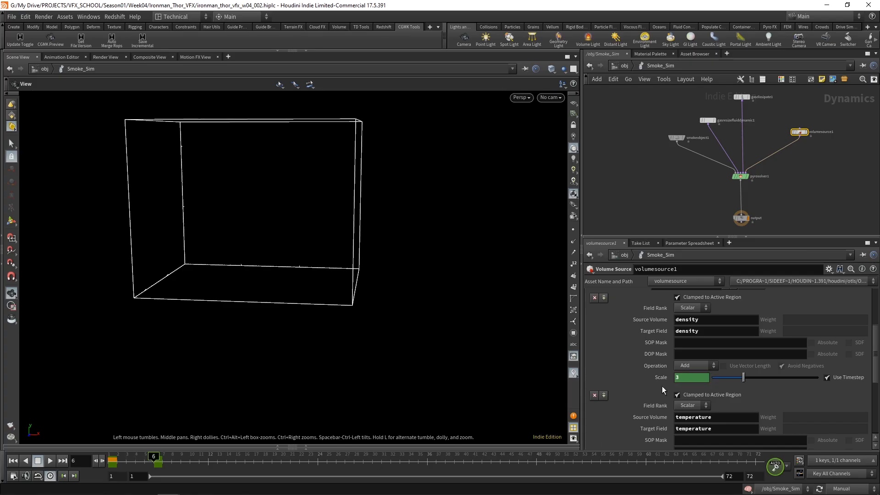
Step: Return the timeline to frame 1 and switch scene updating back to Auto Update
drag(139, 456, 99, 459)
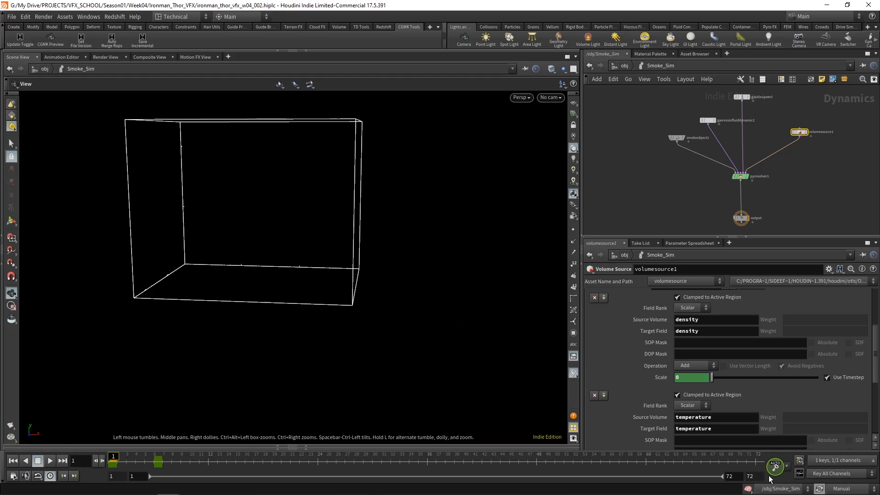
click(847, 489)
click(854, 461)
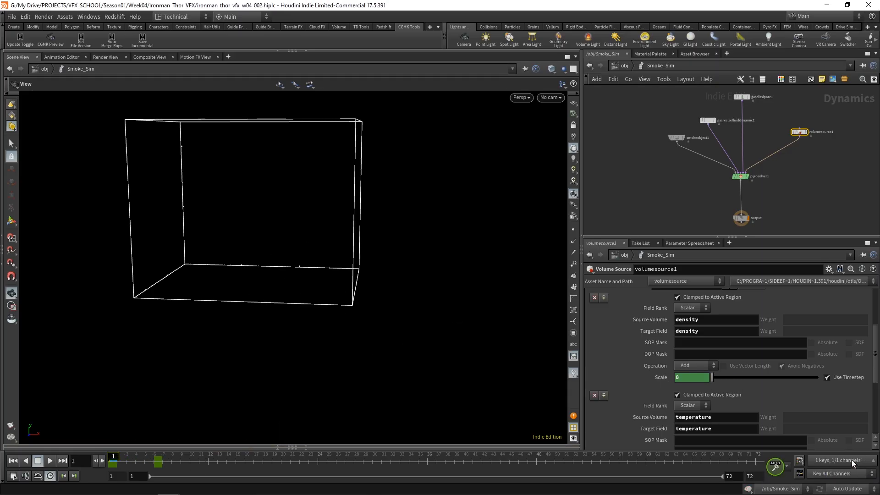
Step: Play the smoke simulation from frame 1, stop playback, and scrub back to frame 8 to examine the smoke emission
click(49, 461)
drag(379, 307, 421, 224)
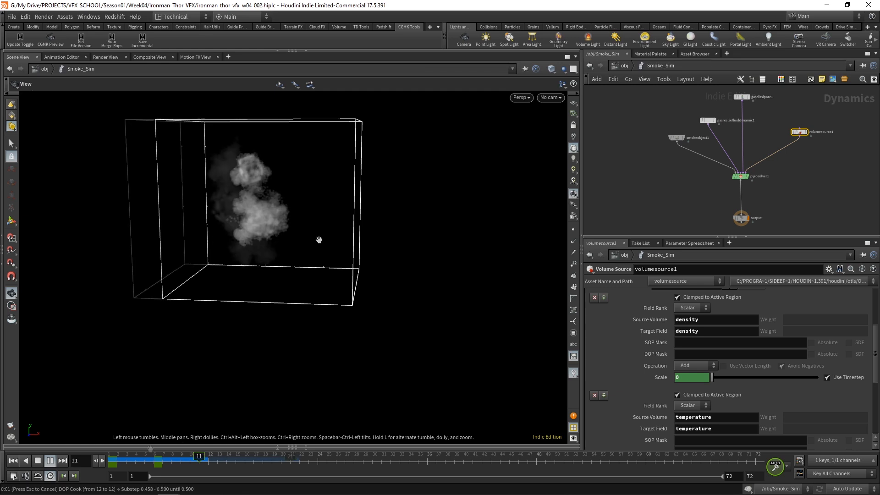
click(37, 461)
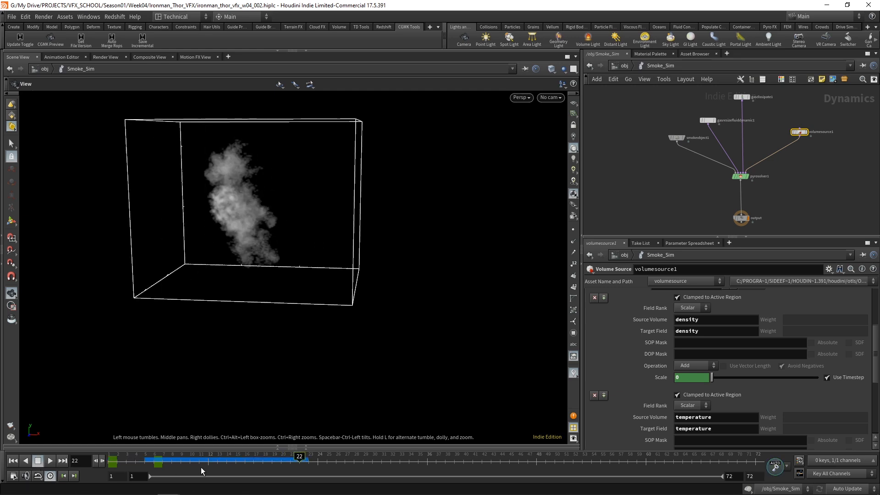
drag(203, 461, 170, 460)
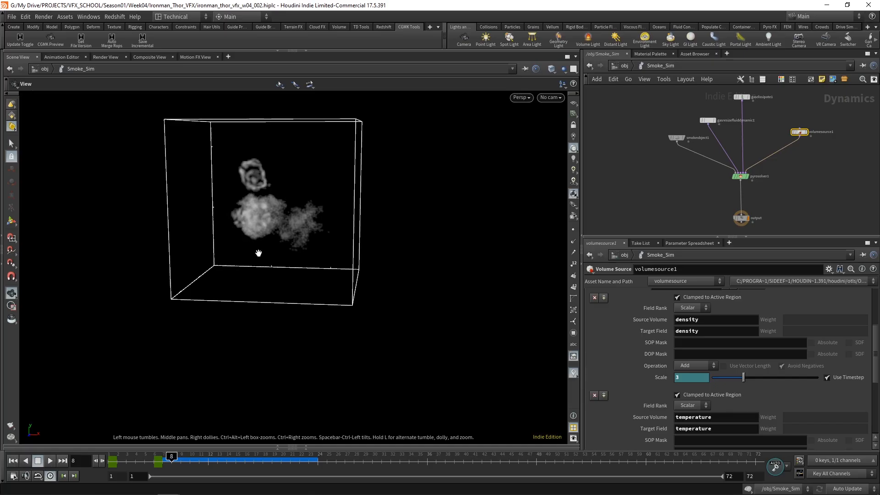
Step: Switch the viewport to look through the SH01_Camera shot camera, SH01_CameraShape
drag(281, 274, 291, 226)
click(550, 97)
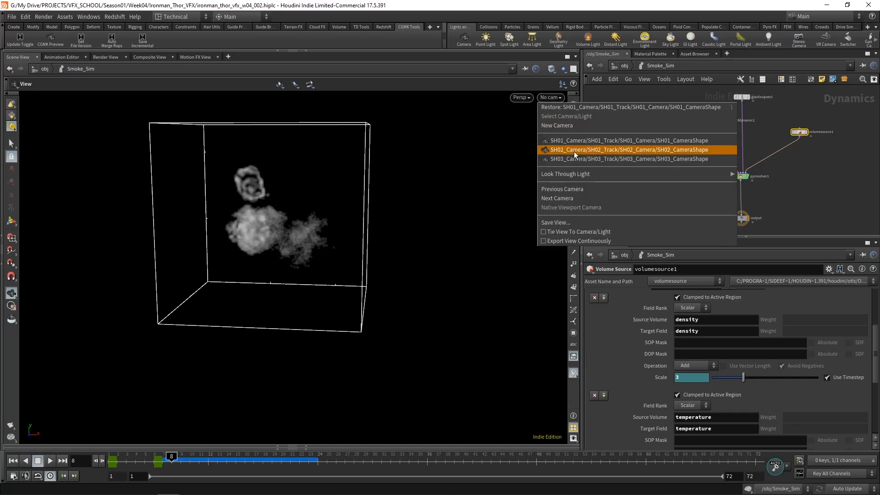
click(544, 138)
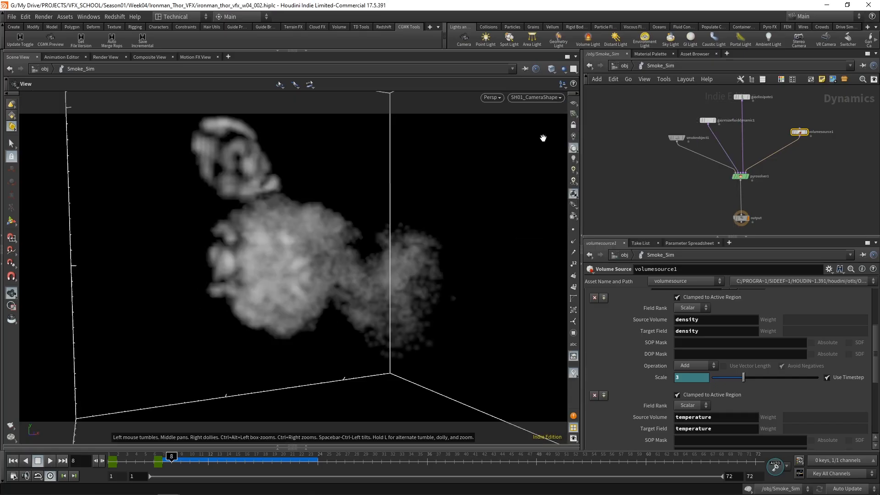
Step: Set the End frame to 40 in the global animation options and apply the shortened range
click(13, 477)
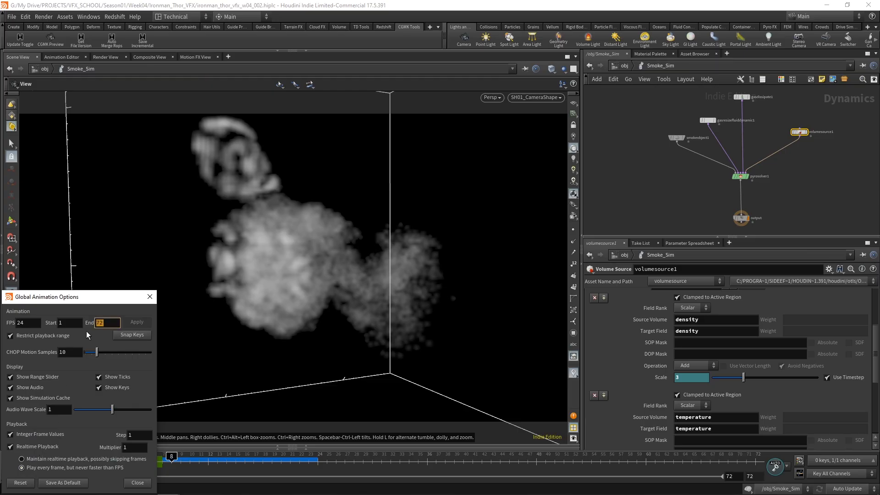
text(40)
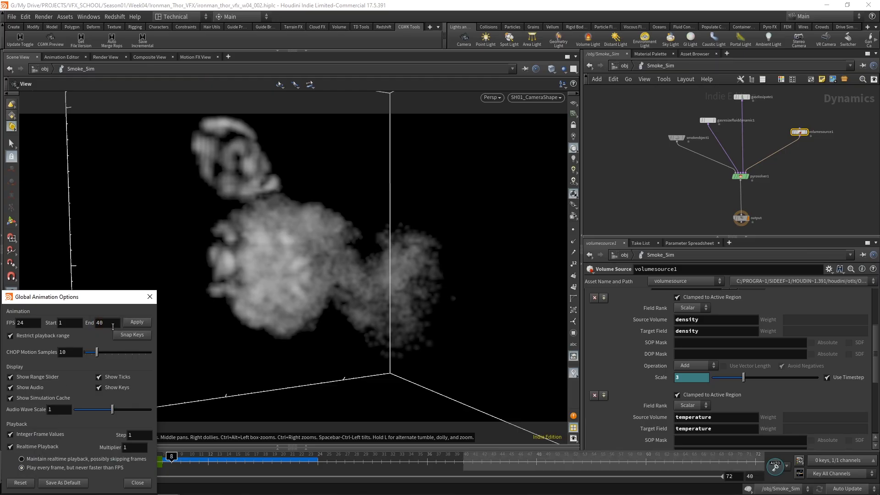
click(138, 324)
click(137, 483)
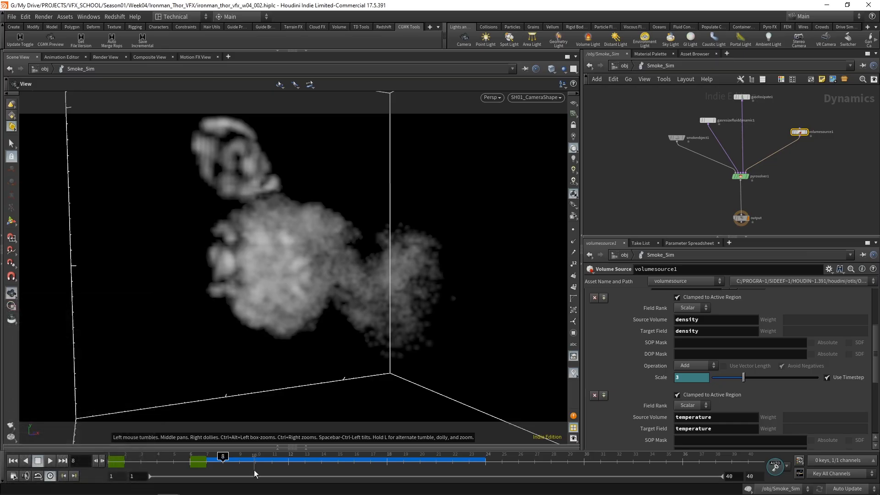